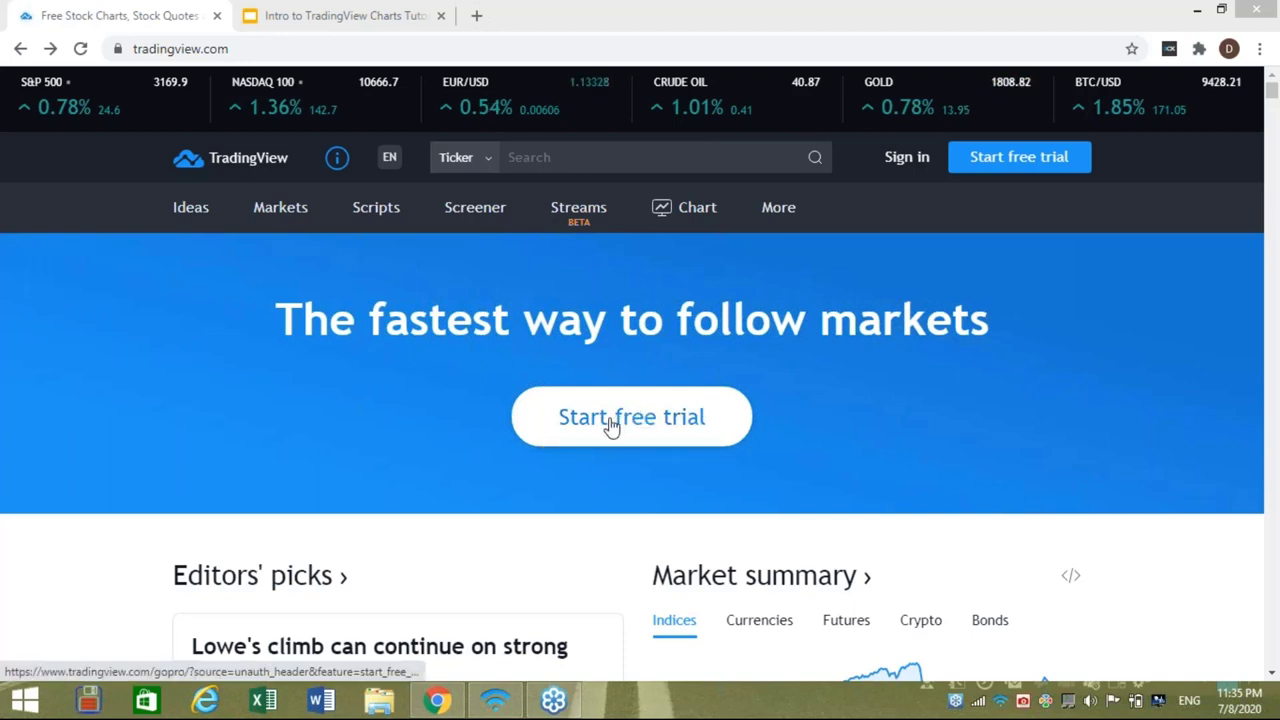
# Open the free trial offer and compare prices and features of the Basic, Pro, Pro+ and Premium plans
pyautogui.click(610, 424)
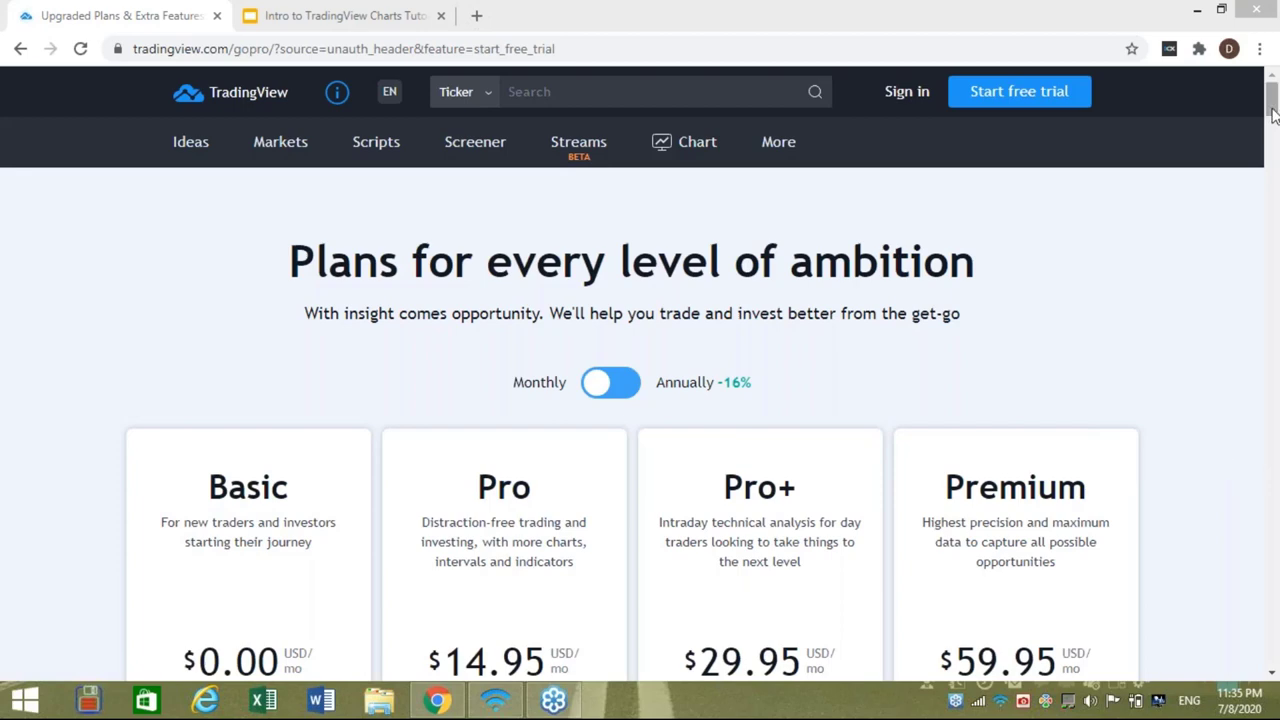
pyautogui.moveTo(1272, 115); pyautogui.dragTo(1273, 135)
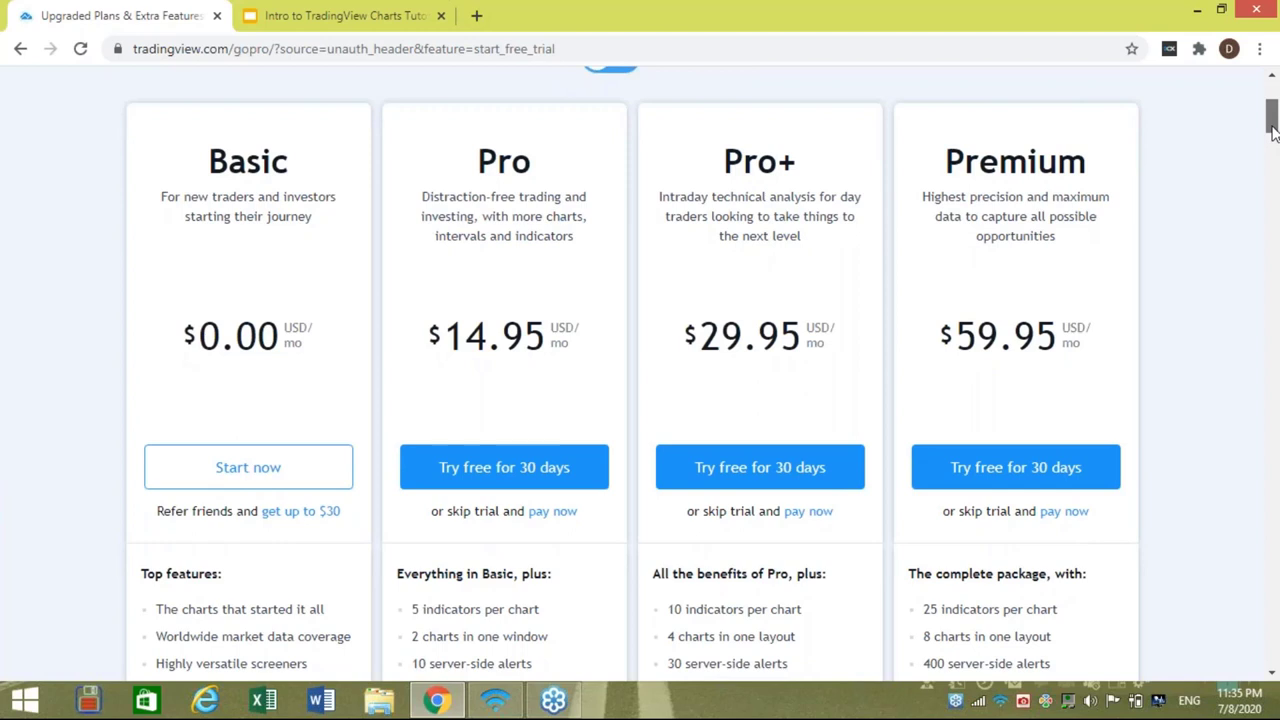
pyautogui.moveTo(1273, 135); pyautogui.dragTo(1273, 145)
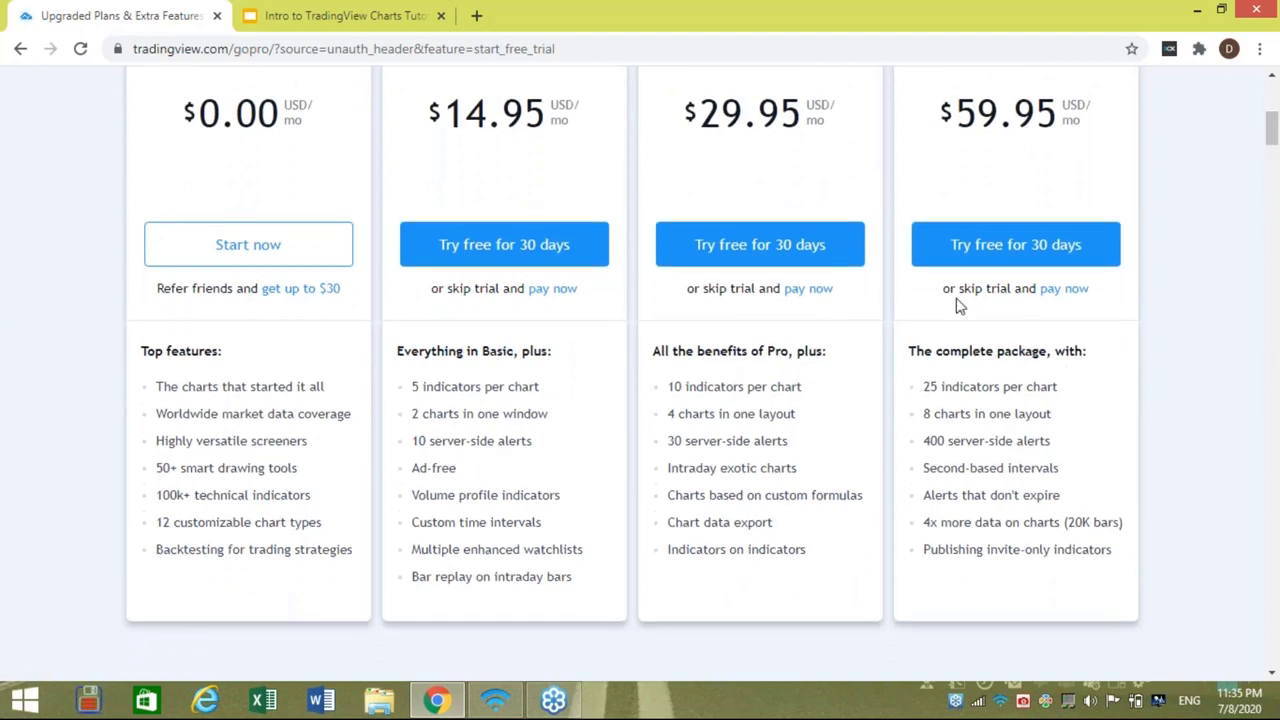
pyautogui.moveTo(1272, 143); pyautogui.dragTo(1272, 145)
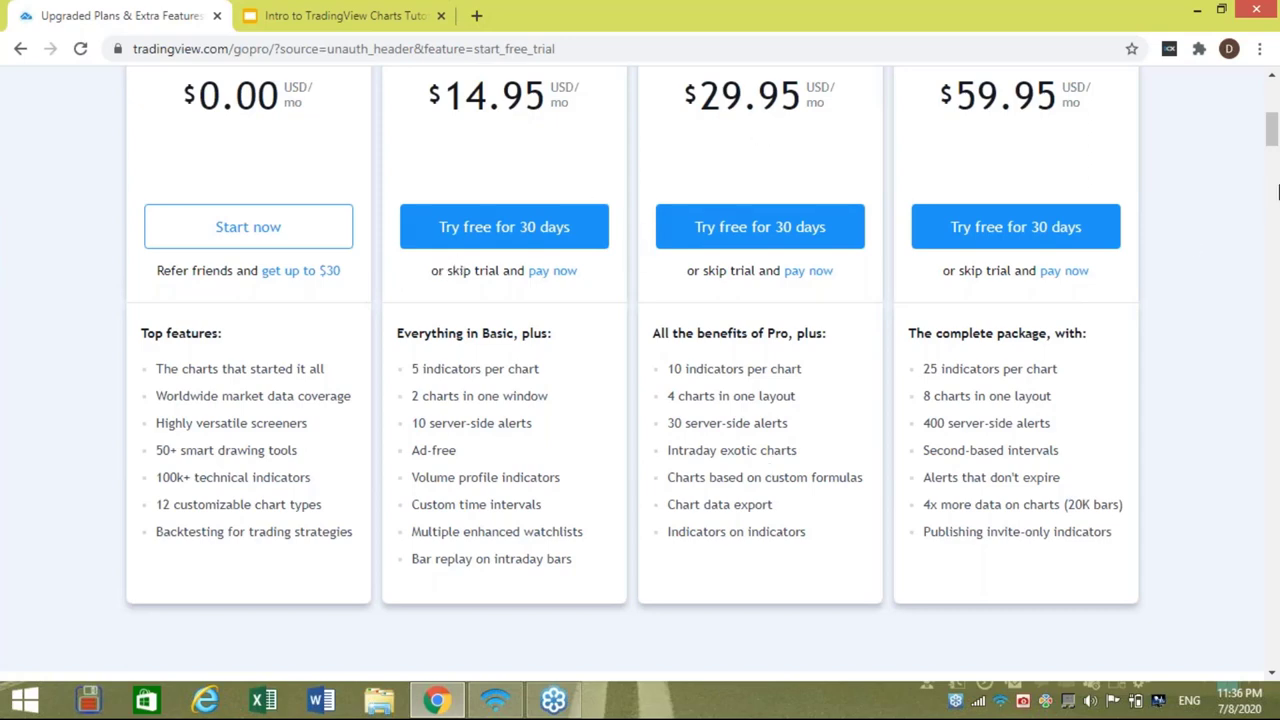
pyautogui.moveTo(1273, 130); pyautogui.dragTo(1273, 115)
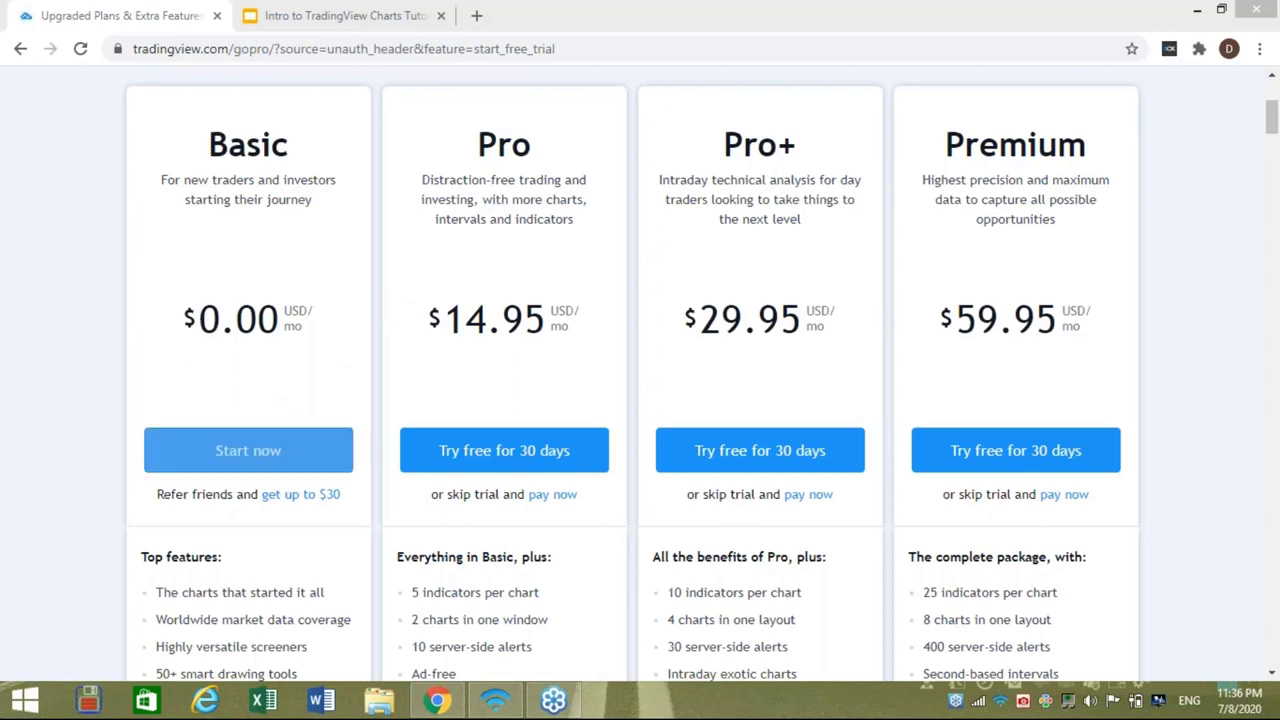
# Start the free Basic plan and log in with an existing Google account
pyautogui.click(250, 452)
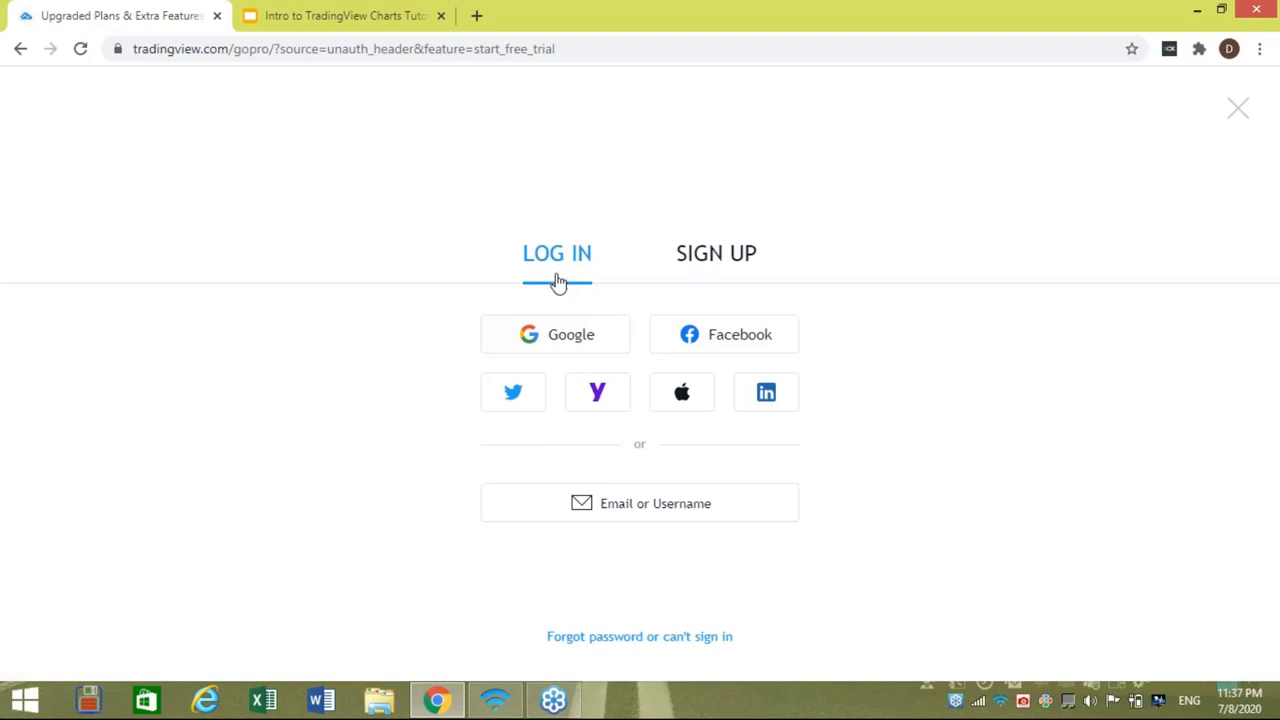
pyautogui.click(537, 340)
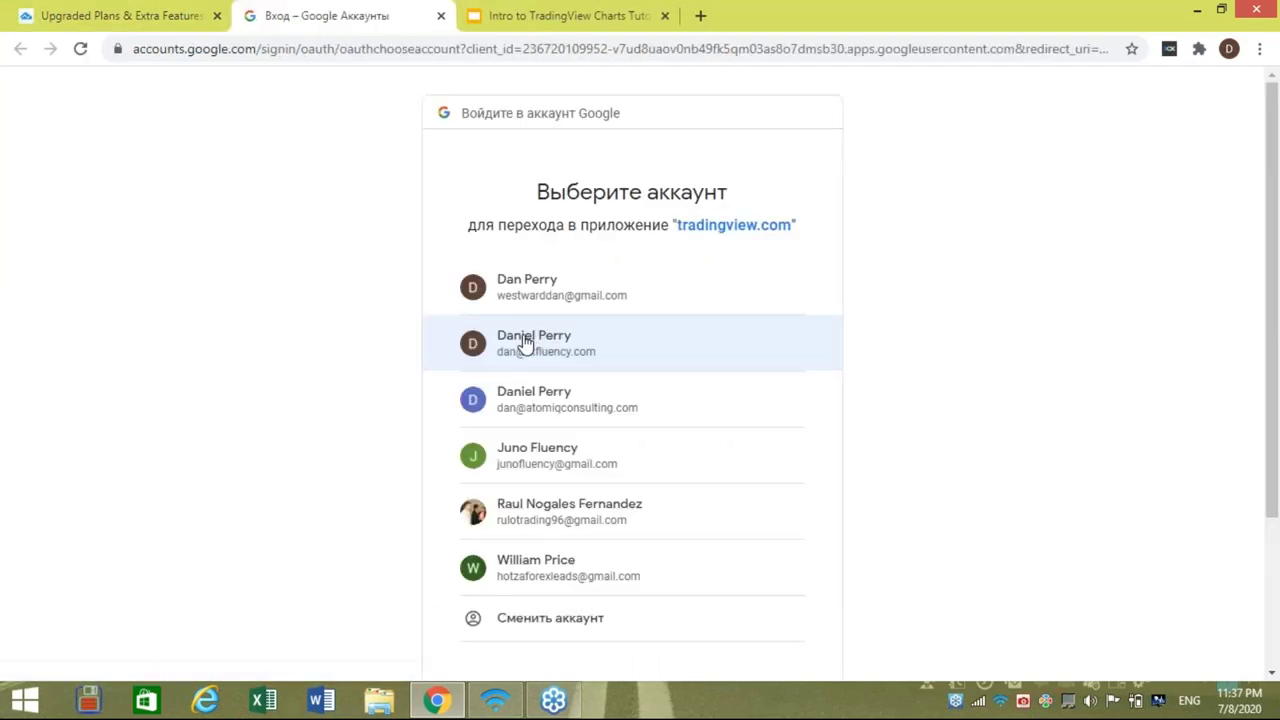
pyautogui.click(530, 342)
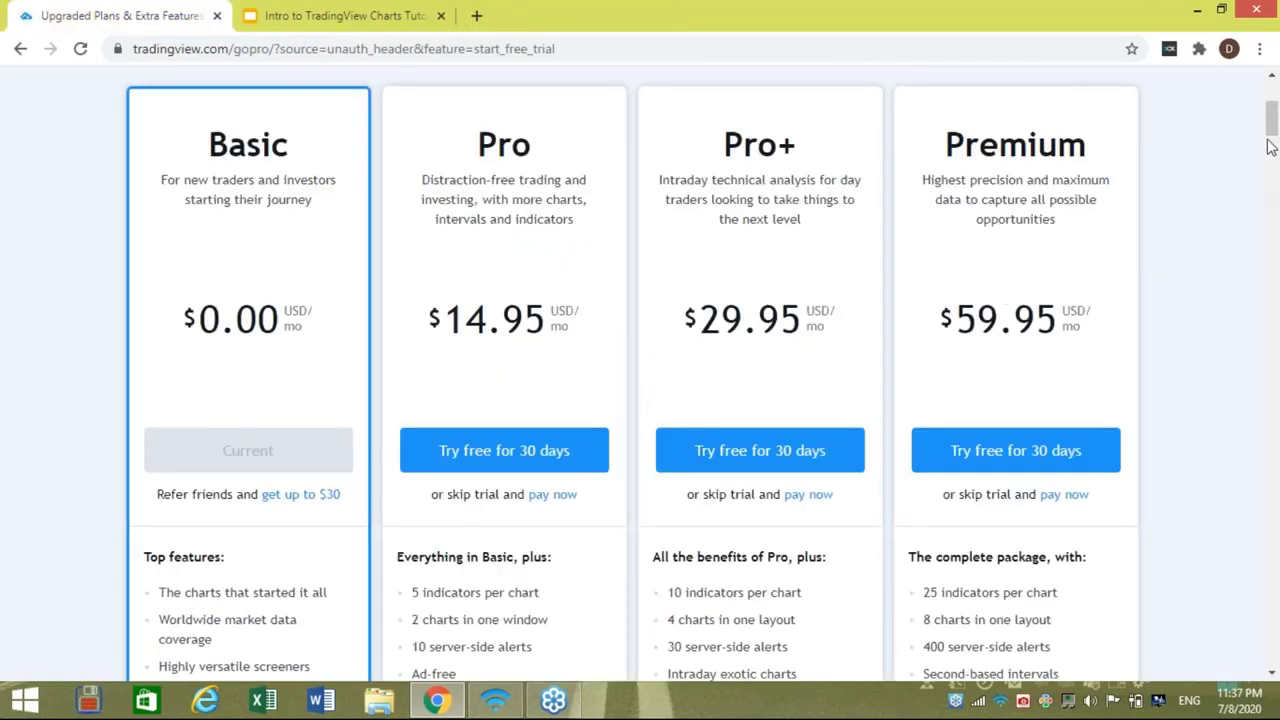
# Open the signed-in account's public profile page and look it over
pyautogui.scroll(4, 1266, 155)
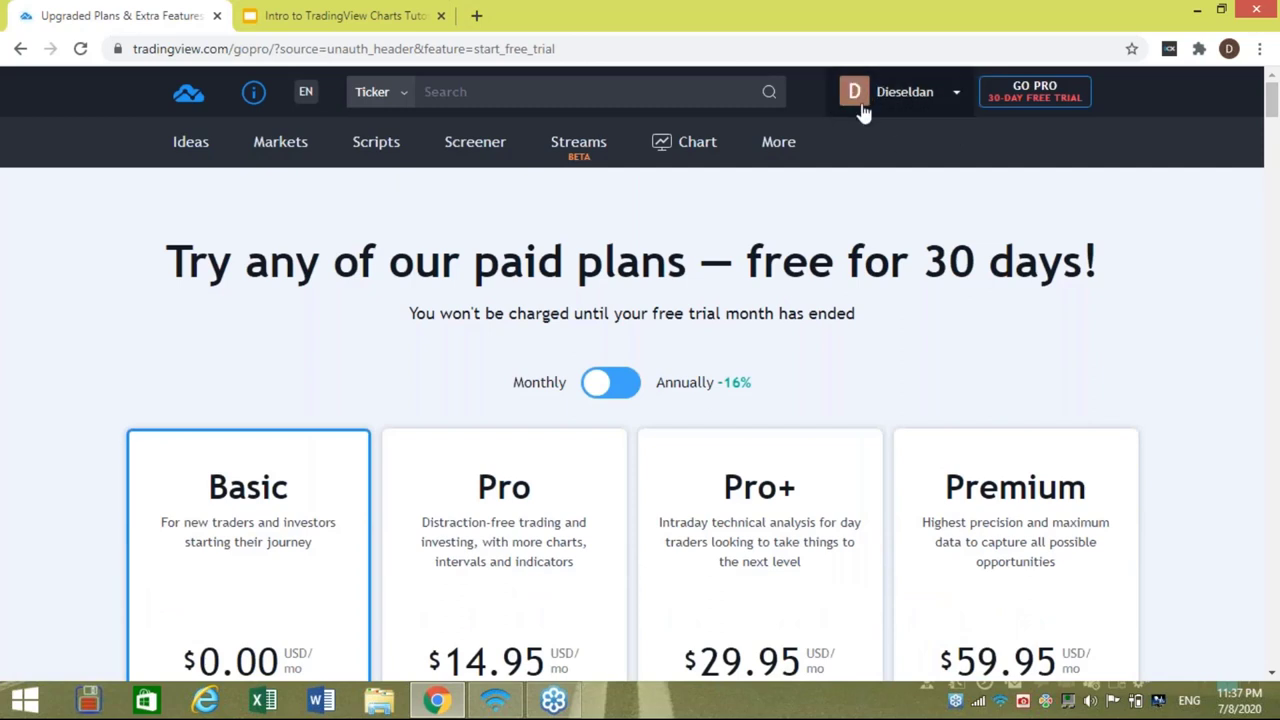
pyautogui.click(959, 96)
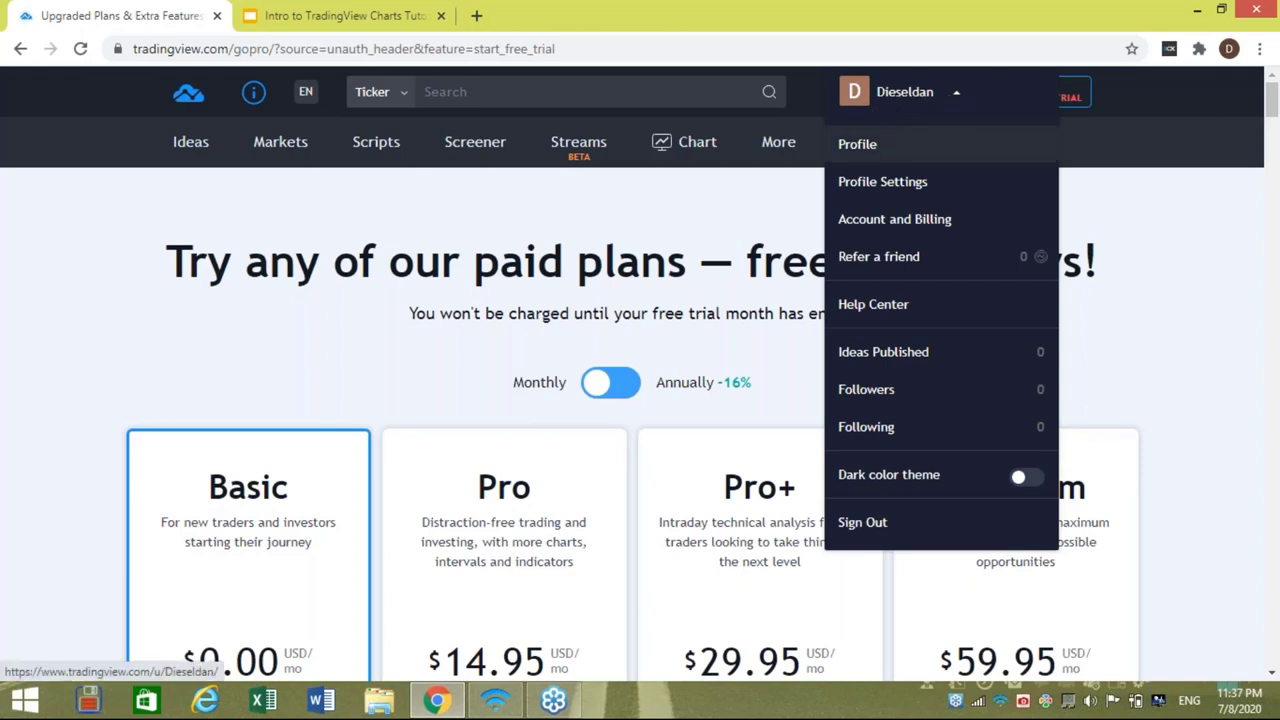
pyautogui.click(883, 145)
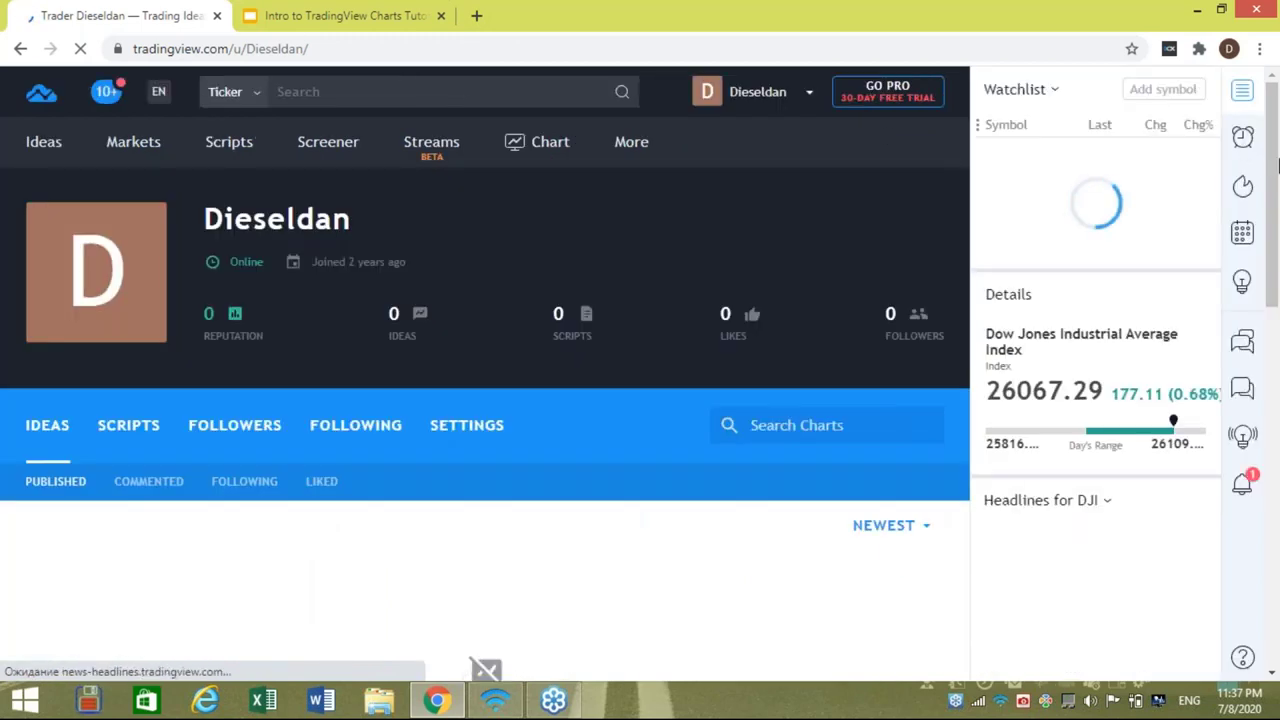
pyautogui.scroll(-1, 1275, 203)
pyautogui.moveTo(1275, 203); pyautogui.dragTo(1202, 112)
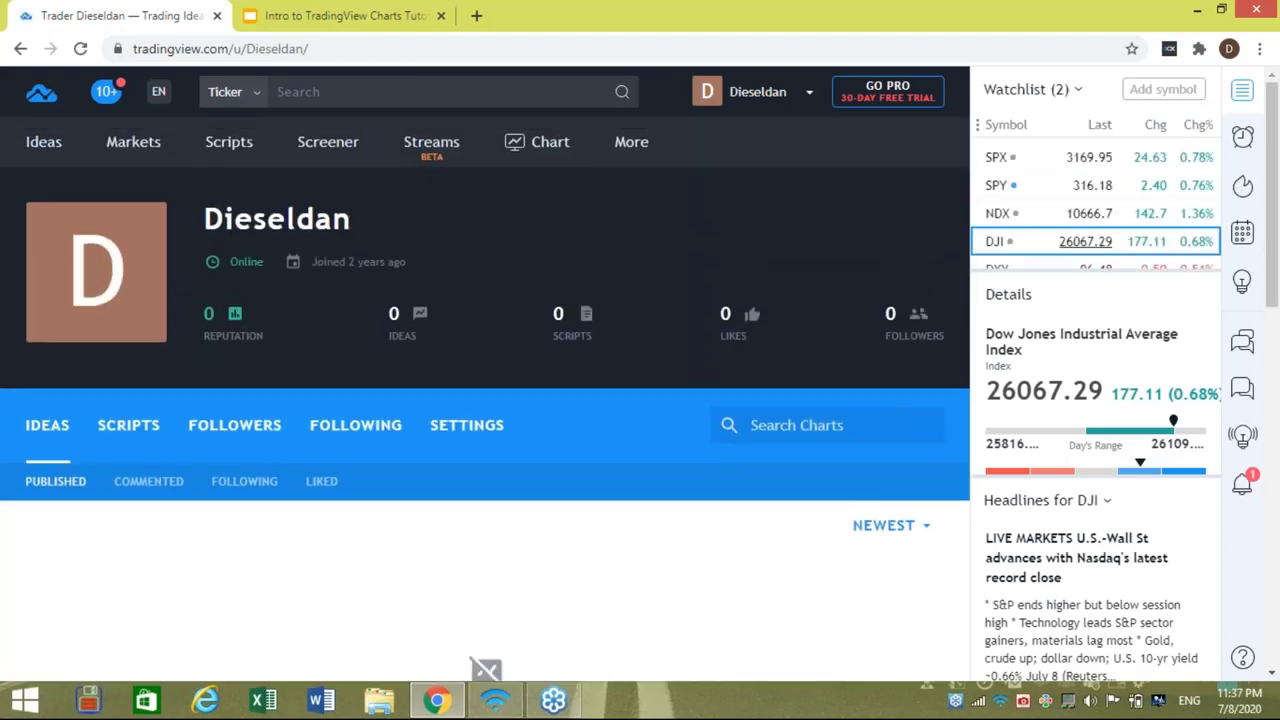
# Open the profile settings and view the public info and private details sections
pyautogui.click(811, 100)
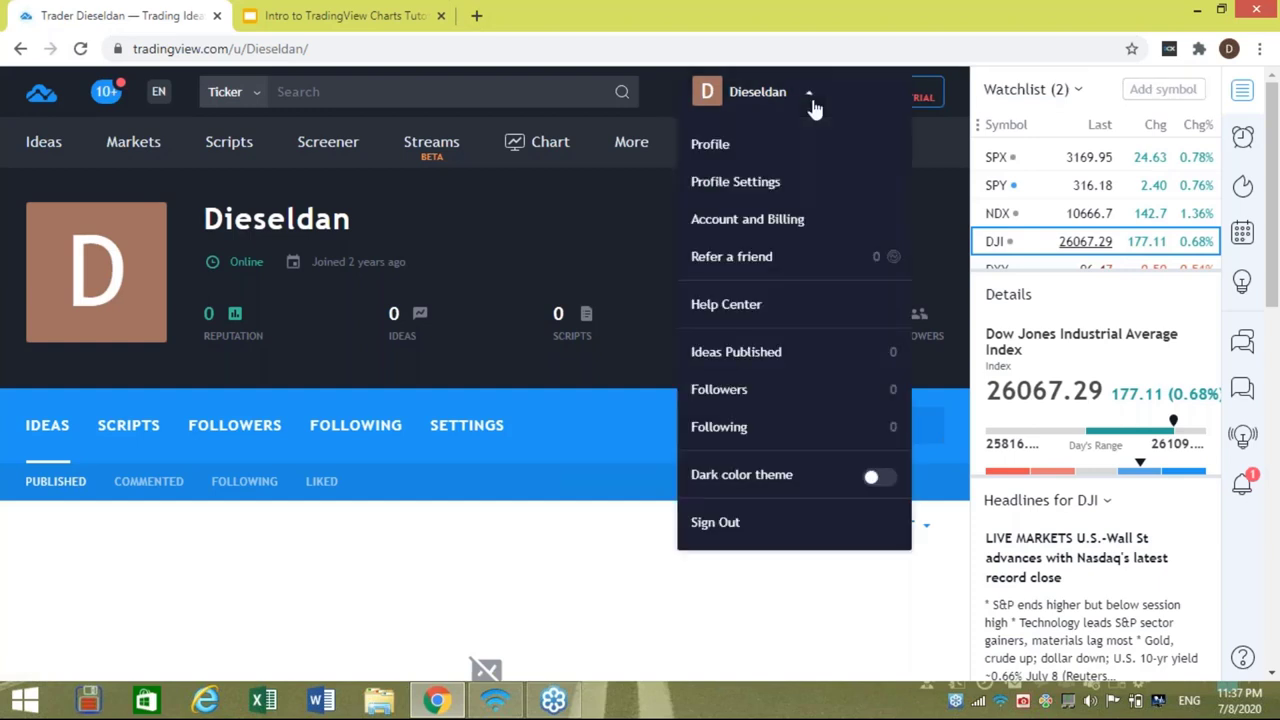
pyautogui.click(765, 182)
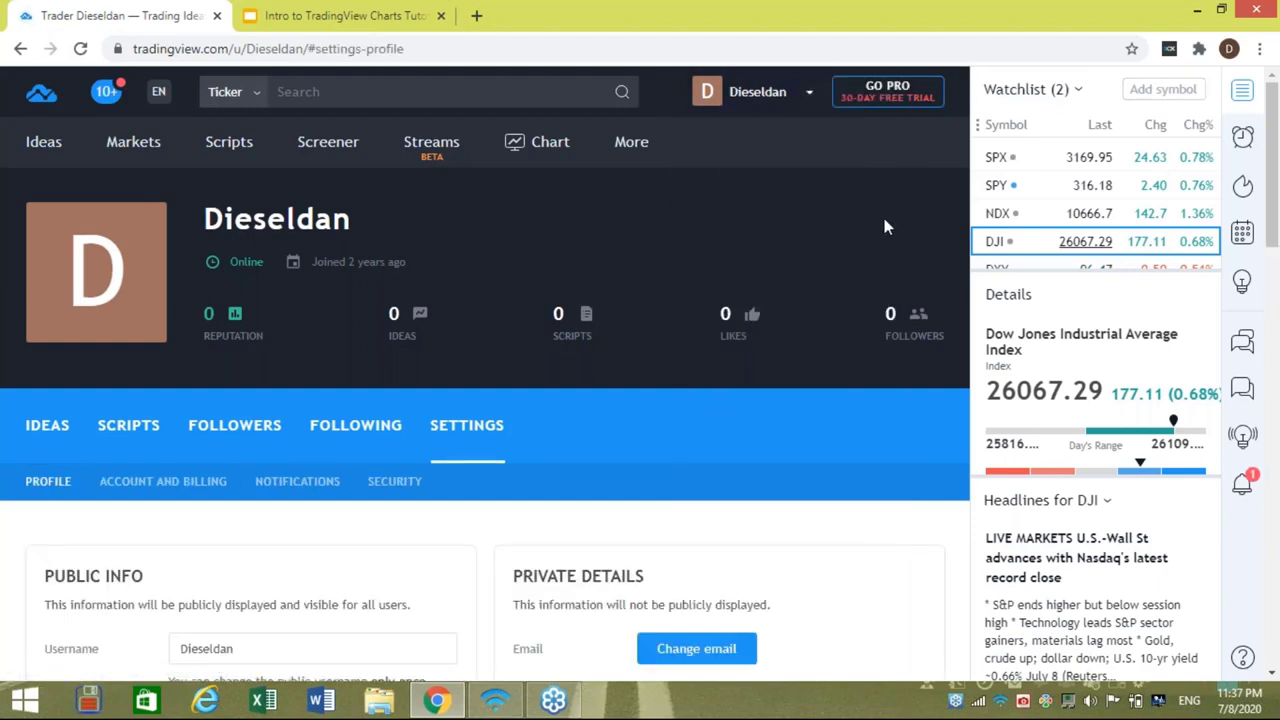
pyautogui.moveTo(1275, 140)
pyautogui.mouseDown()
pyautogui.moveTo(1276, 313)
pyautogui.moveTo(1240, 140)
pyautogui.mouseUp()
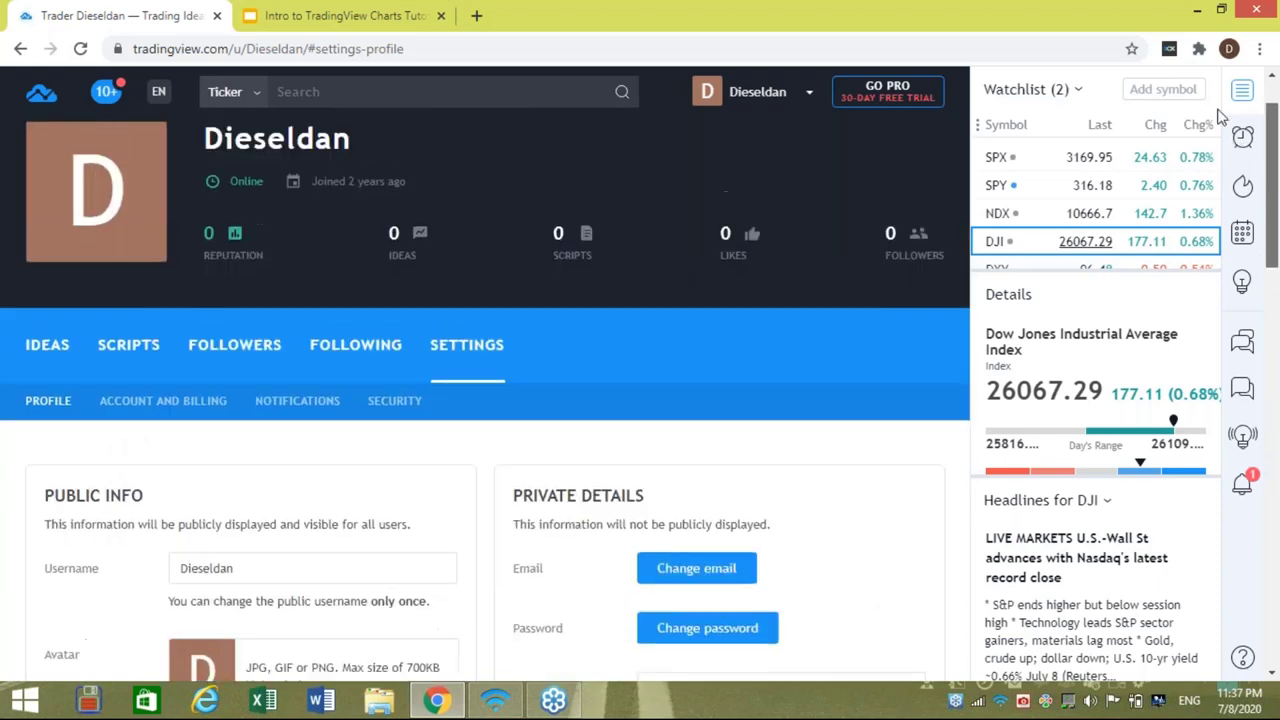
pyautogui.click(806, 108)
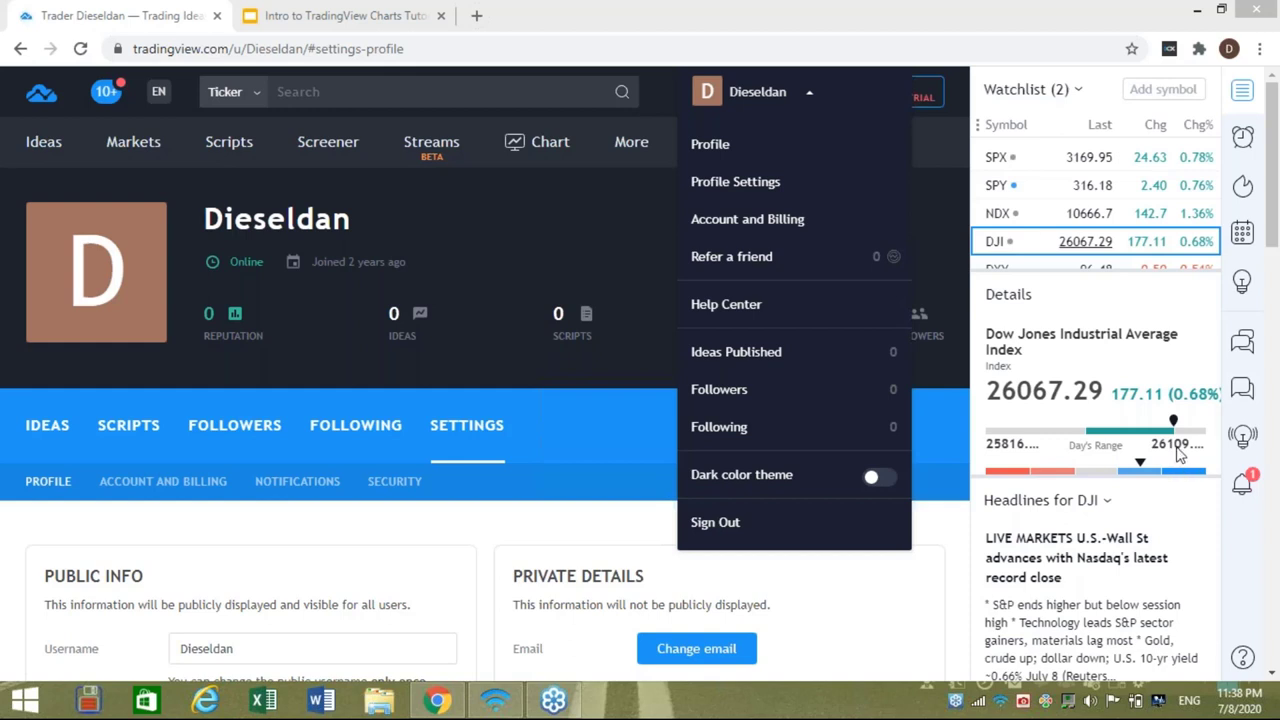
pyautogui.click(481, 237)
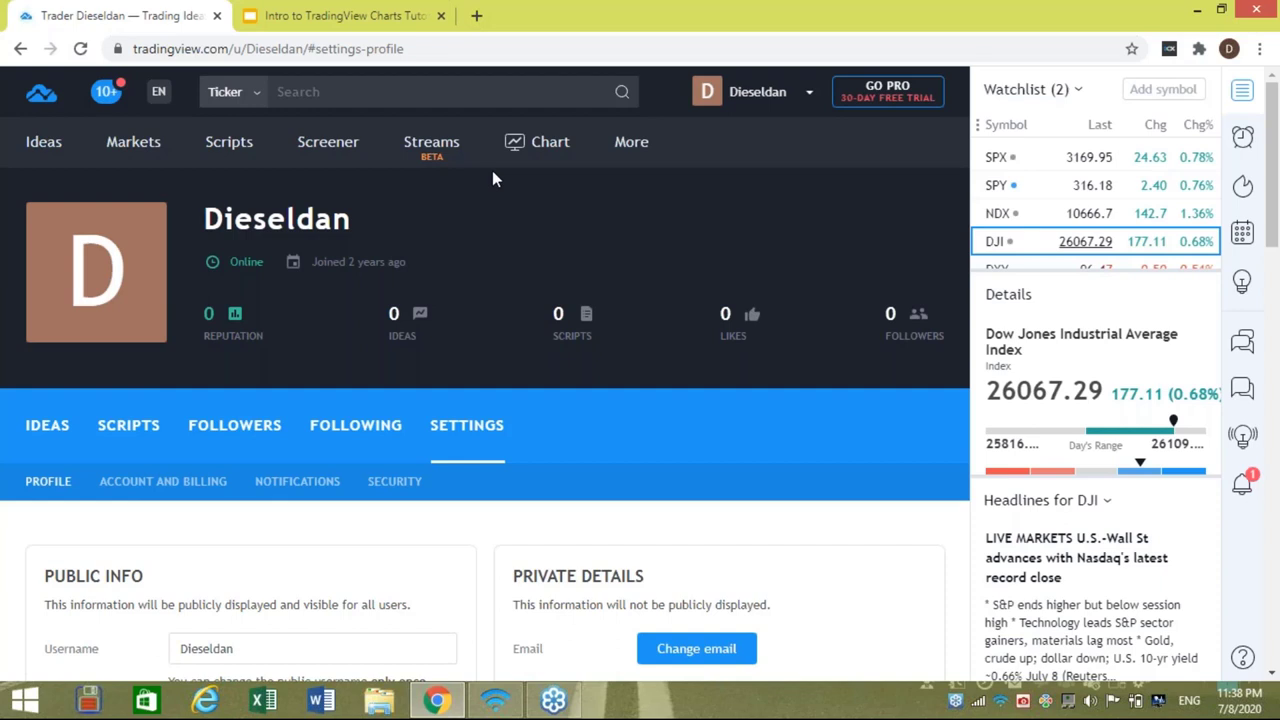
pyautogui.click(810, 100)
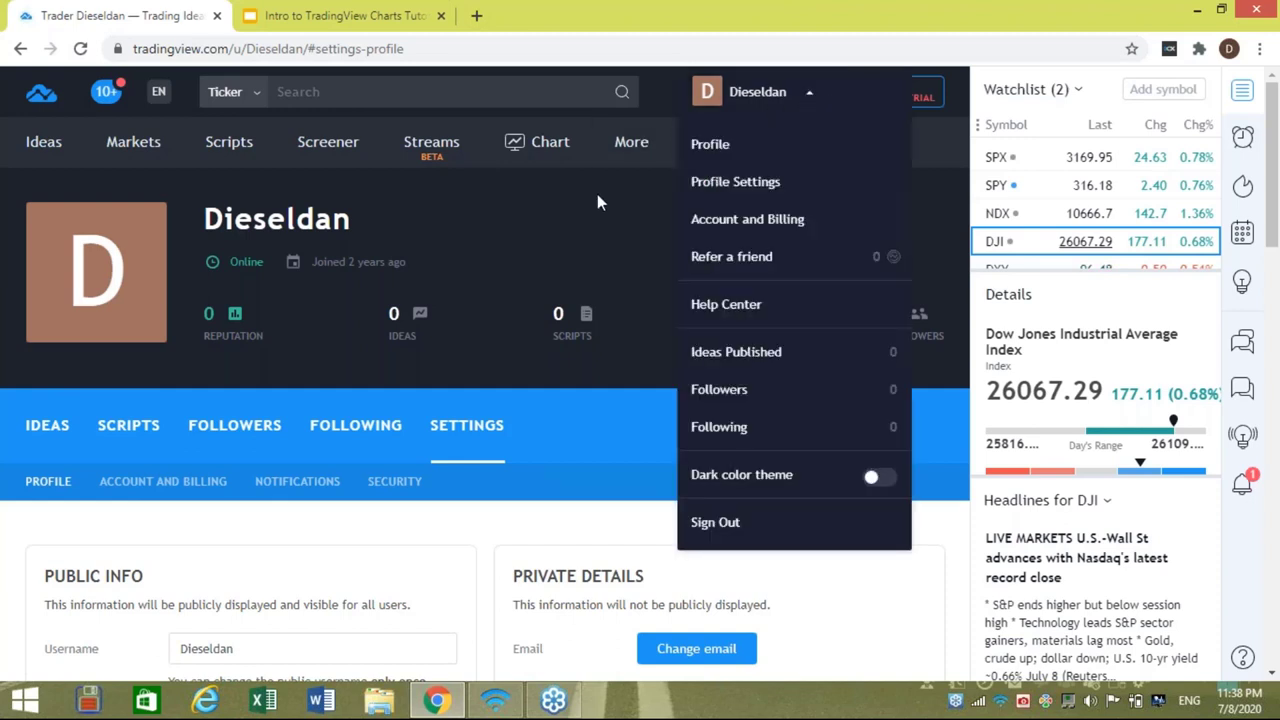
# Search the tickers for AUDUSD and open the Australian Dollar/U.S. Dollar forex symbol from FXCM
pyautogui.click(529, 212)
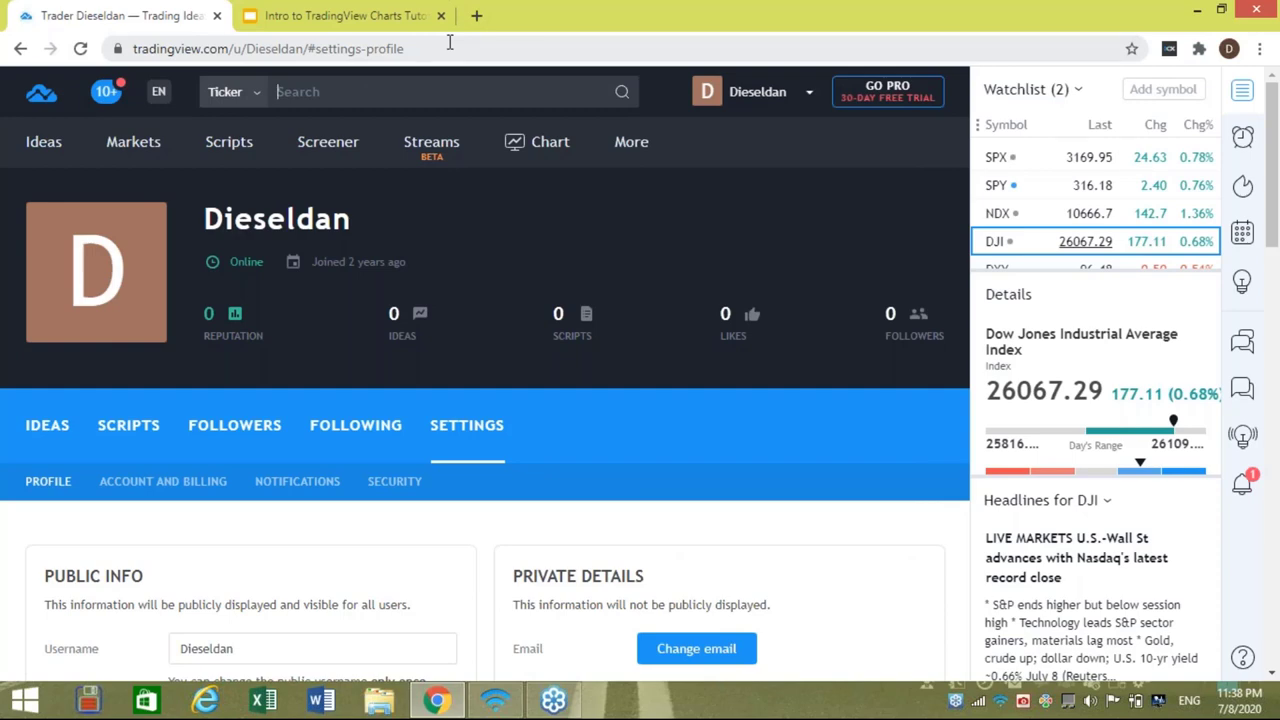
pyautogui.write('AUDUSD')
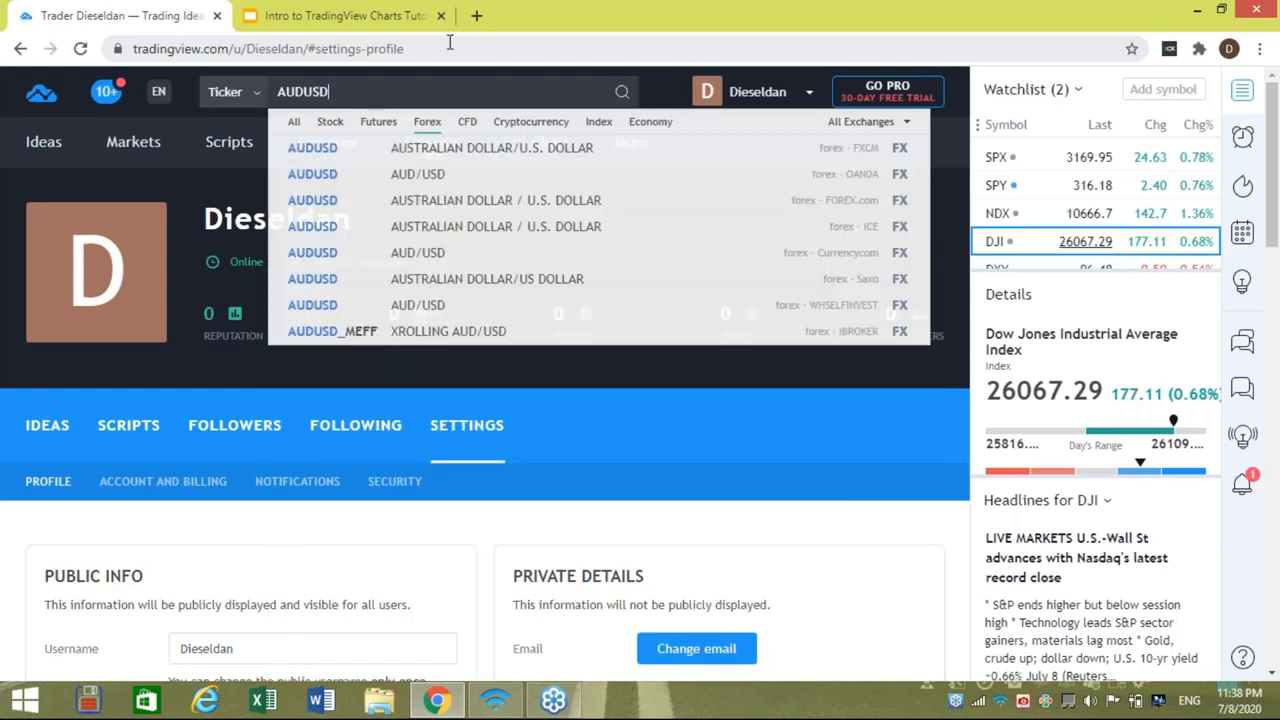
pyautogui.click(407, 160)
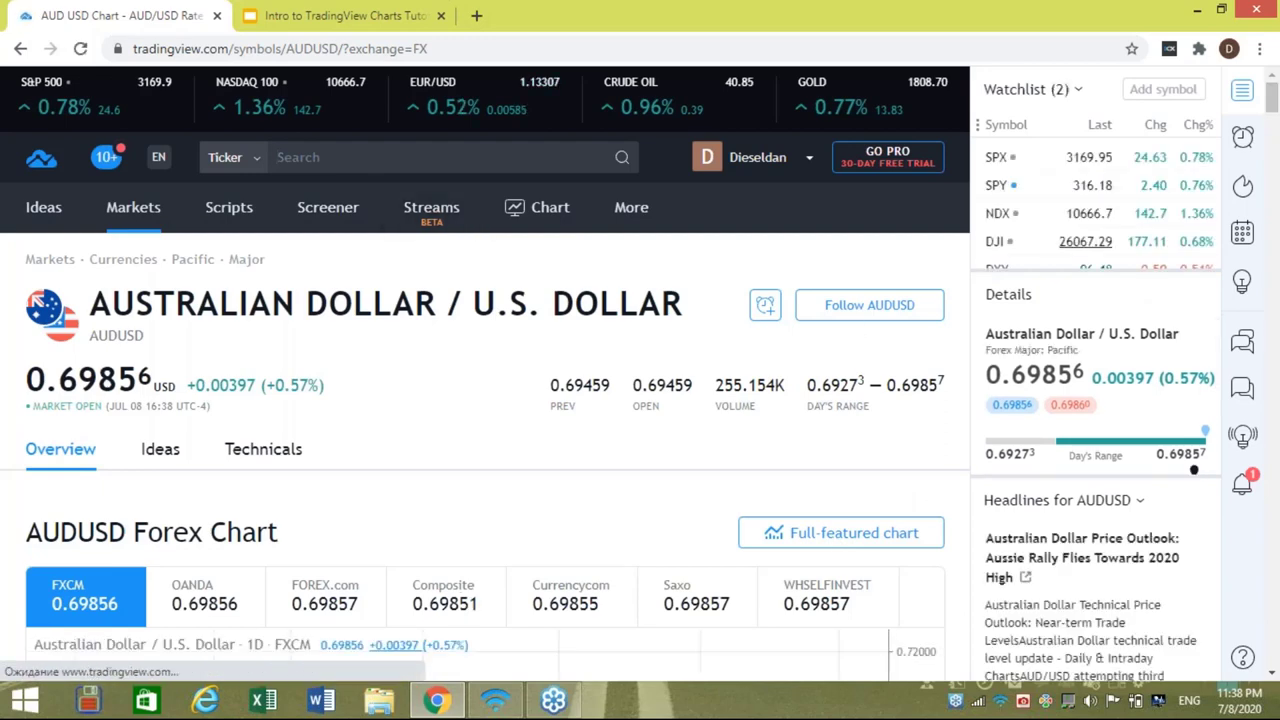
# Search for AUDUSD again and compare the matches in the Forex, Stock and Cryptocurrency categories
pyautogui.write('A')
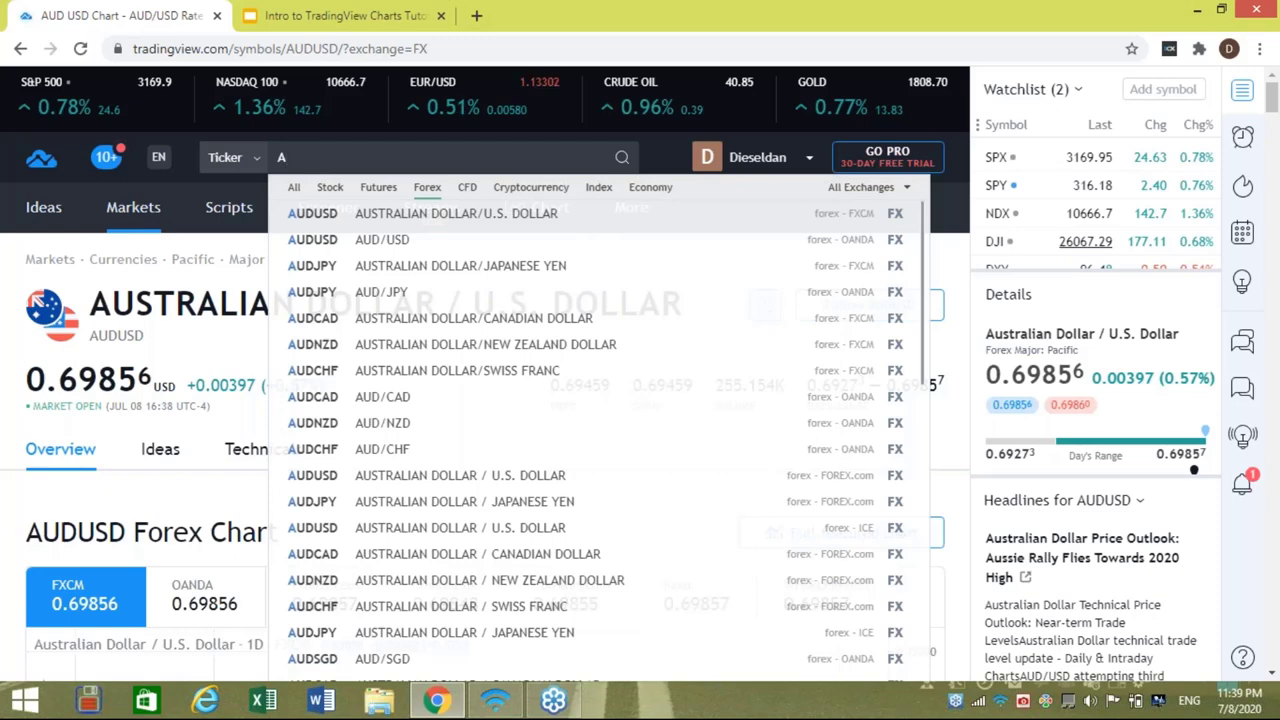
pyautogui.write('UDUSD')
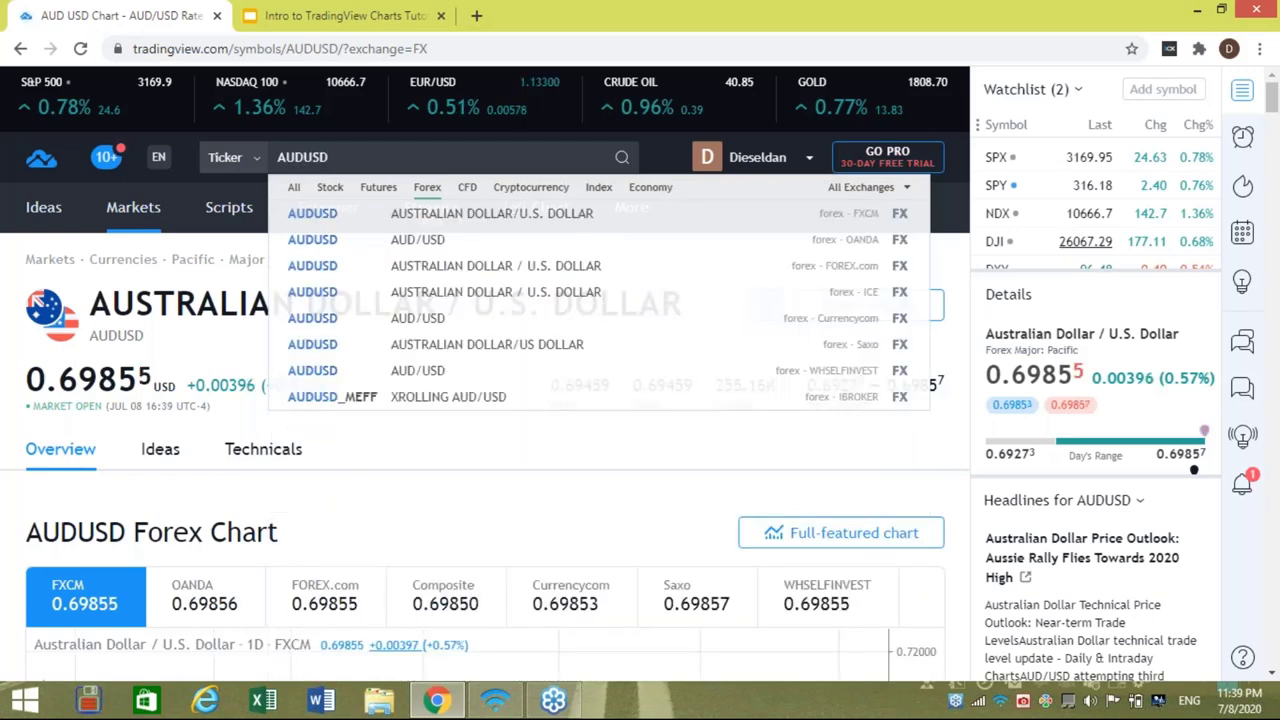
pyautogui.click(428, 192)
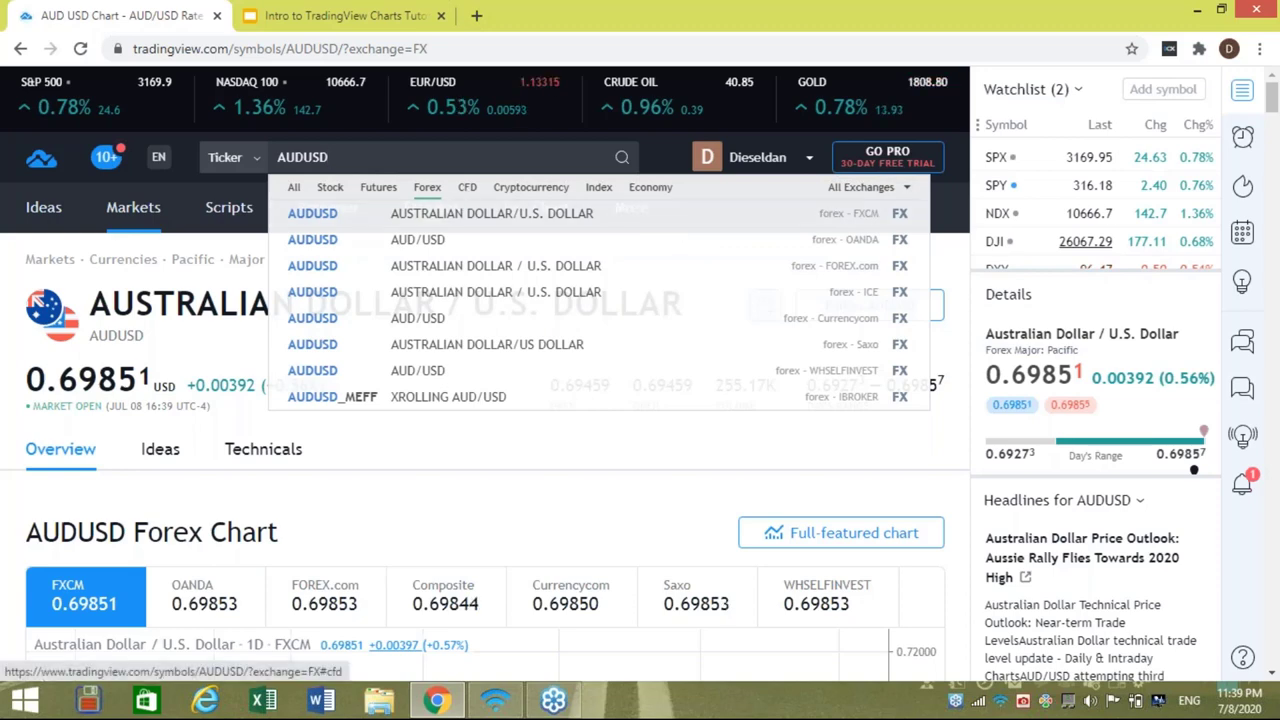
pyautogui.click(331, 192)
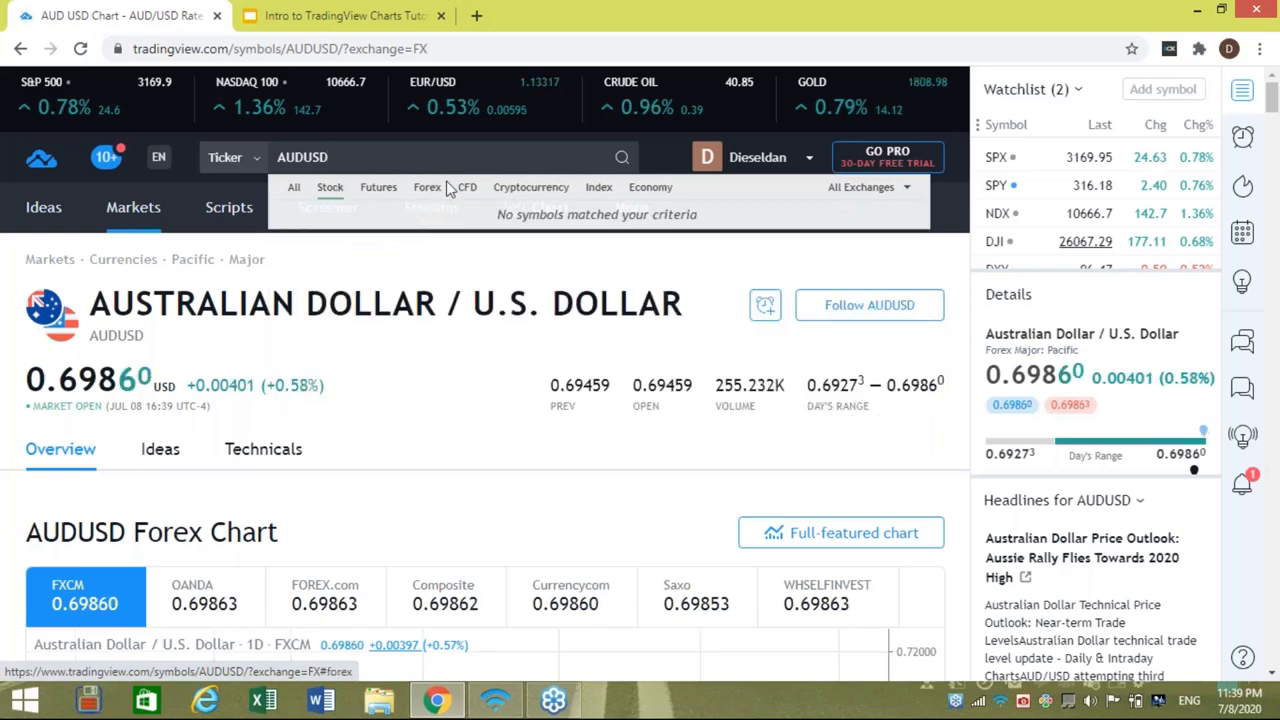
pyautogui.click(516, 190)
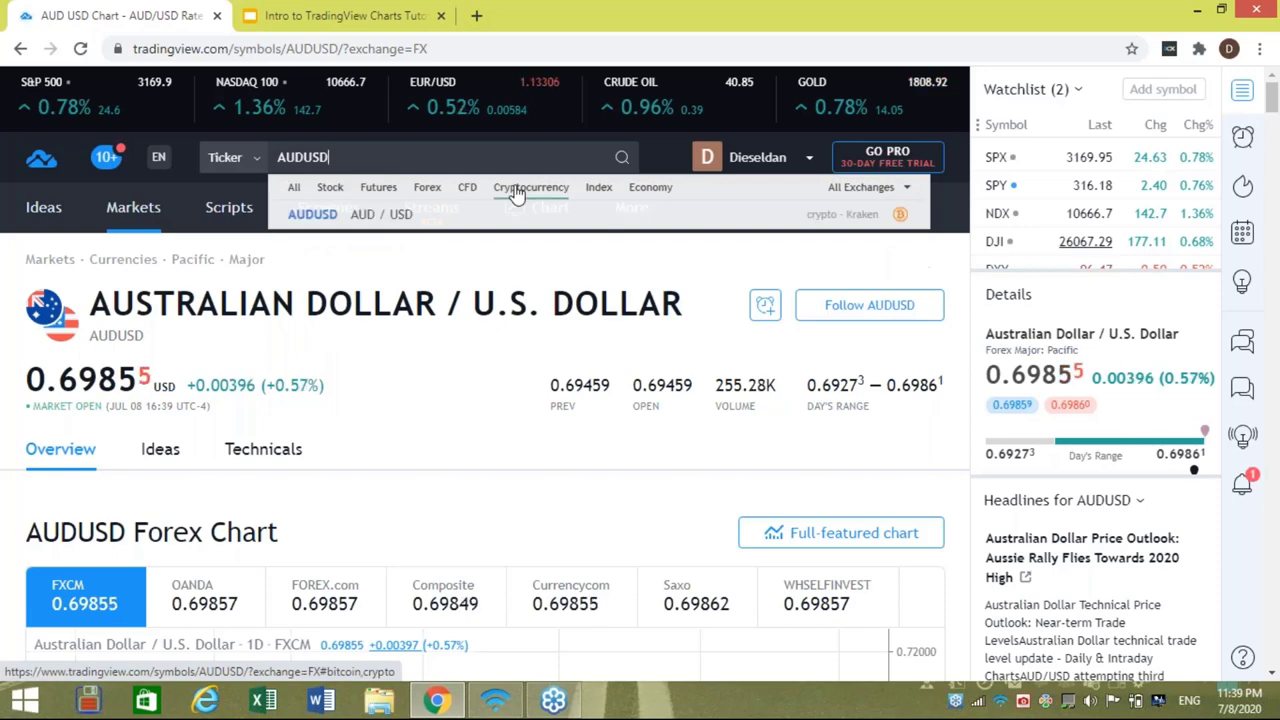
# Search the cryptocurrency category for BTCUSD and open the Bitcoin / U.S. Dollar symbol from Bitstamp
pyautogui.doubleClick(457, 149)
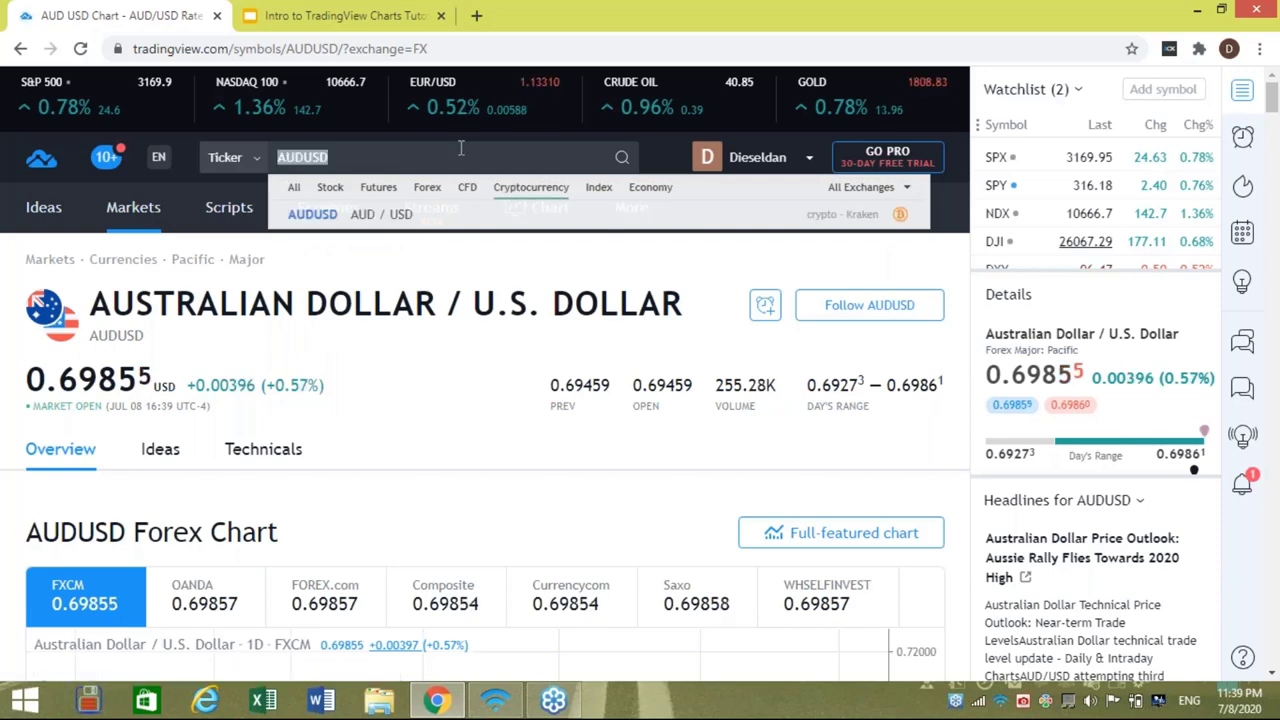
pyautogui.write('BTC')
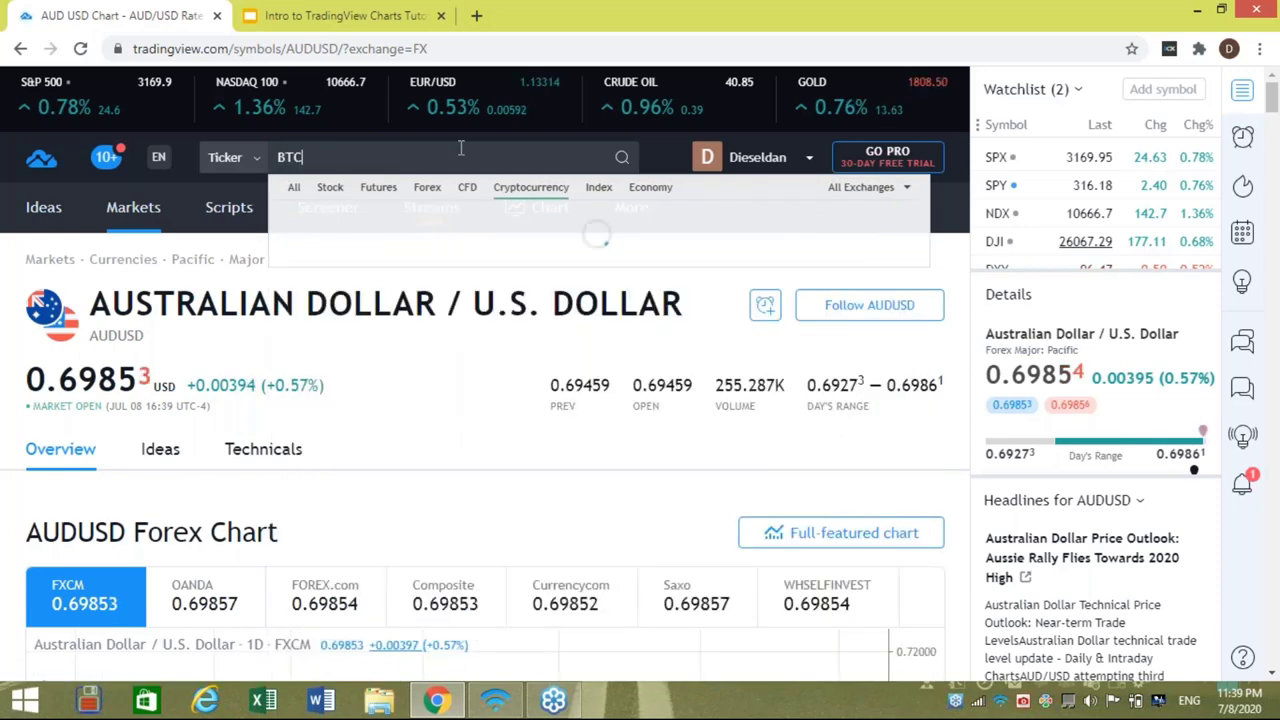
pyautogui.write('USD')
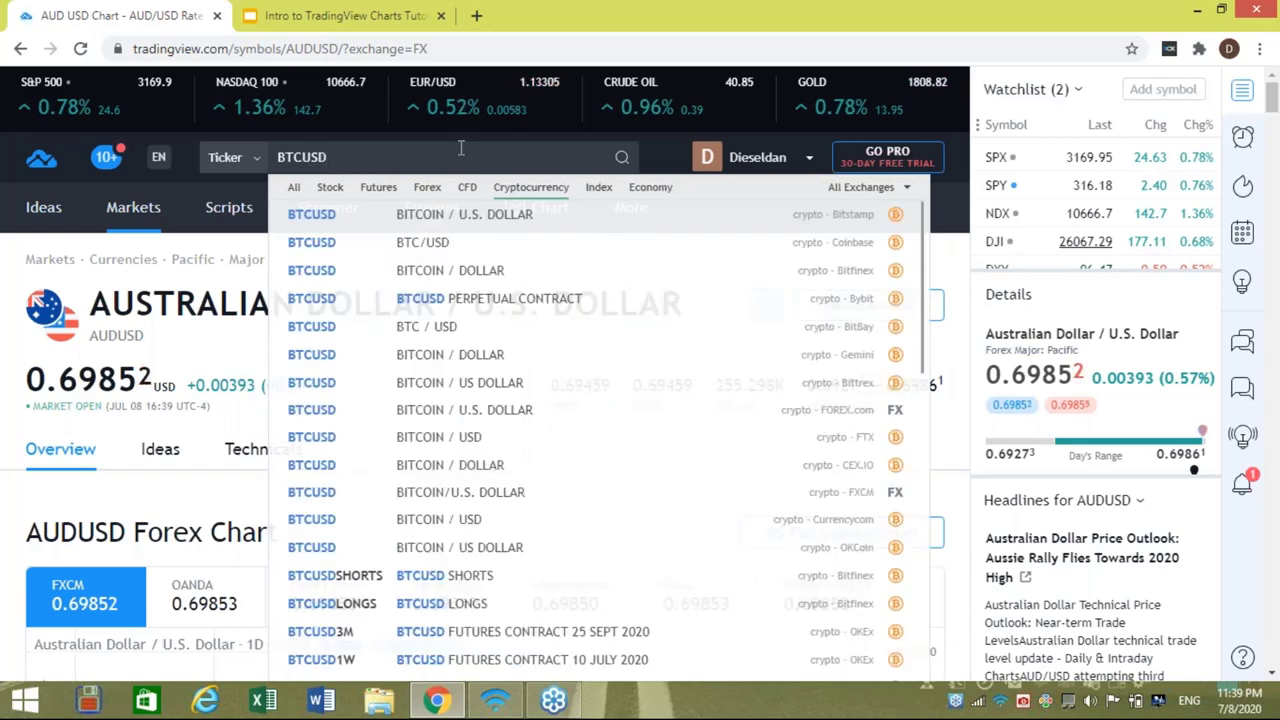
pyautogui.click(402, 222)
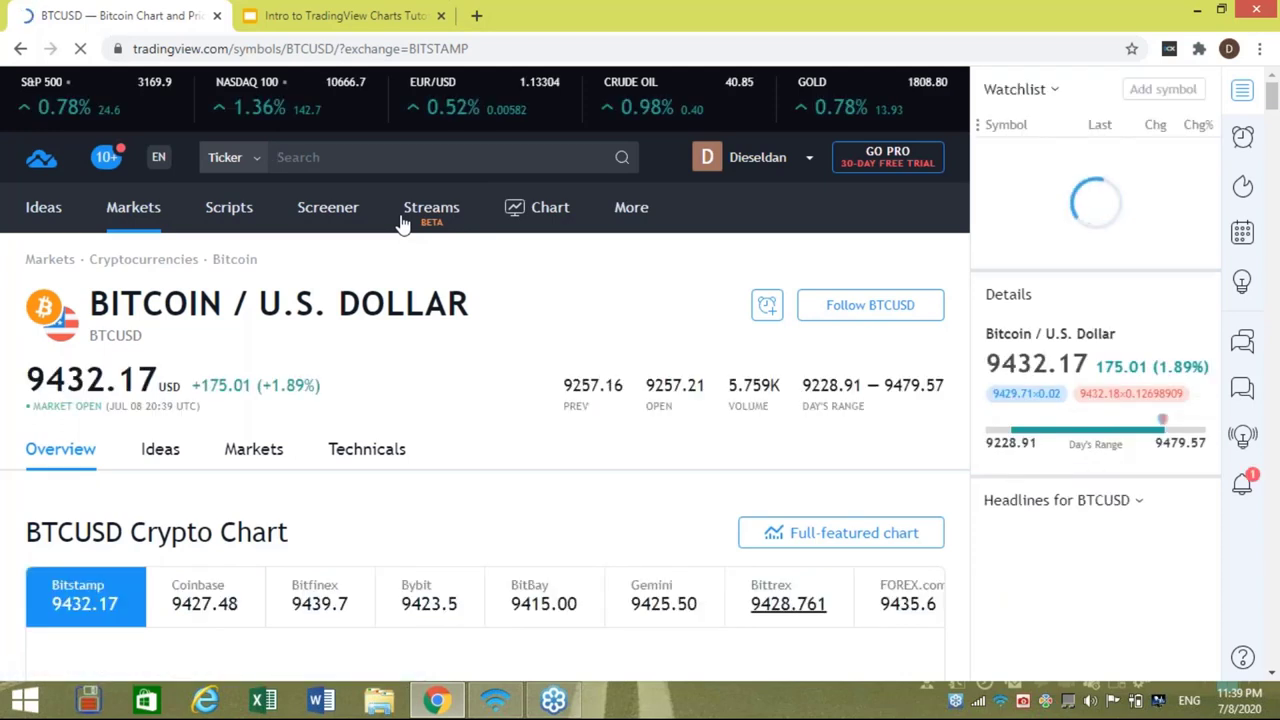
# Search the Forex category for AUDUSD and open the Australian Dollar/U.S. Dollar symbol from FXCM
pyautogui.click(355, 160)
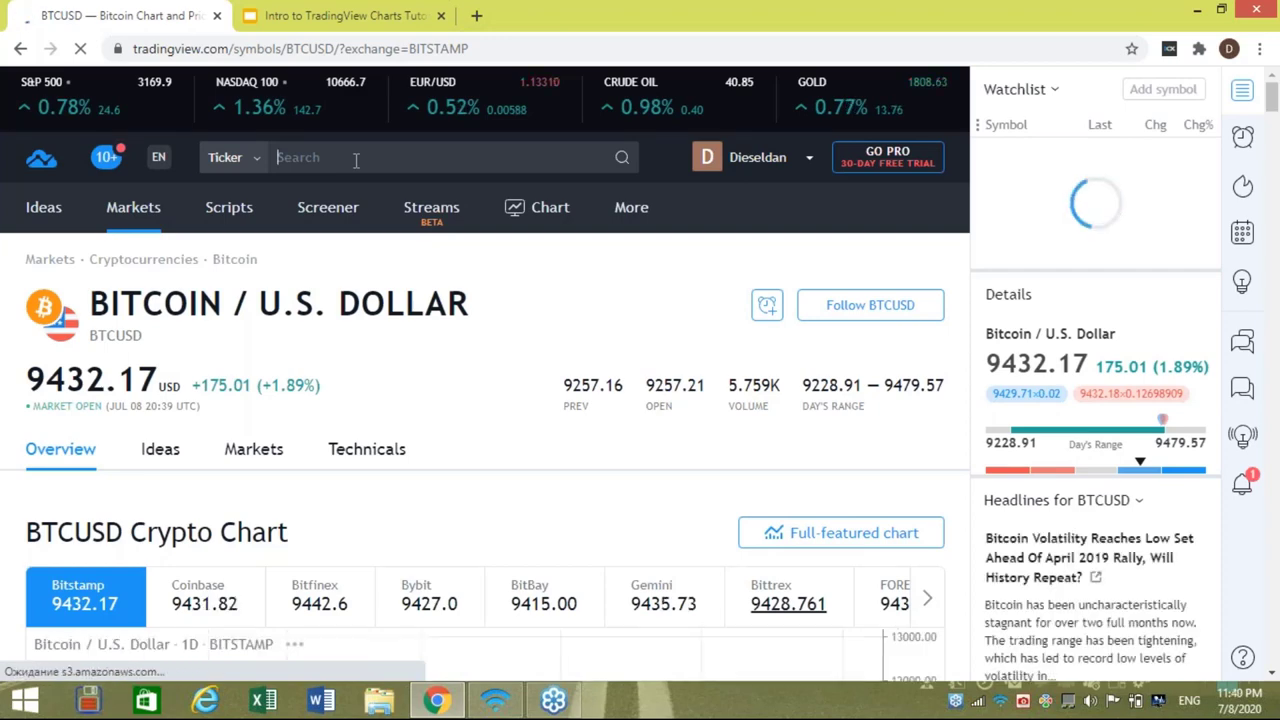
pyautogui.write('U')
pyautogui.press('BackSpace')
pyautogui.write('A')
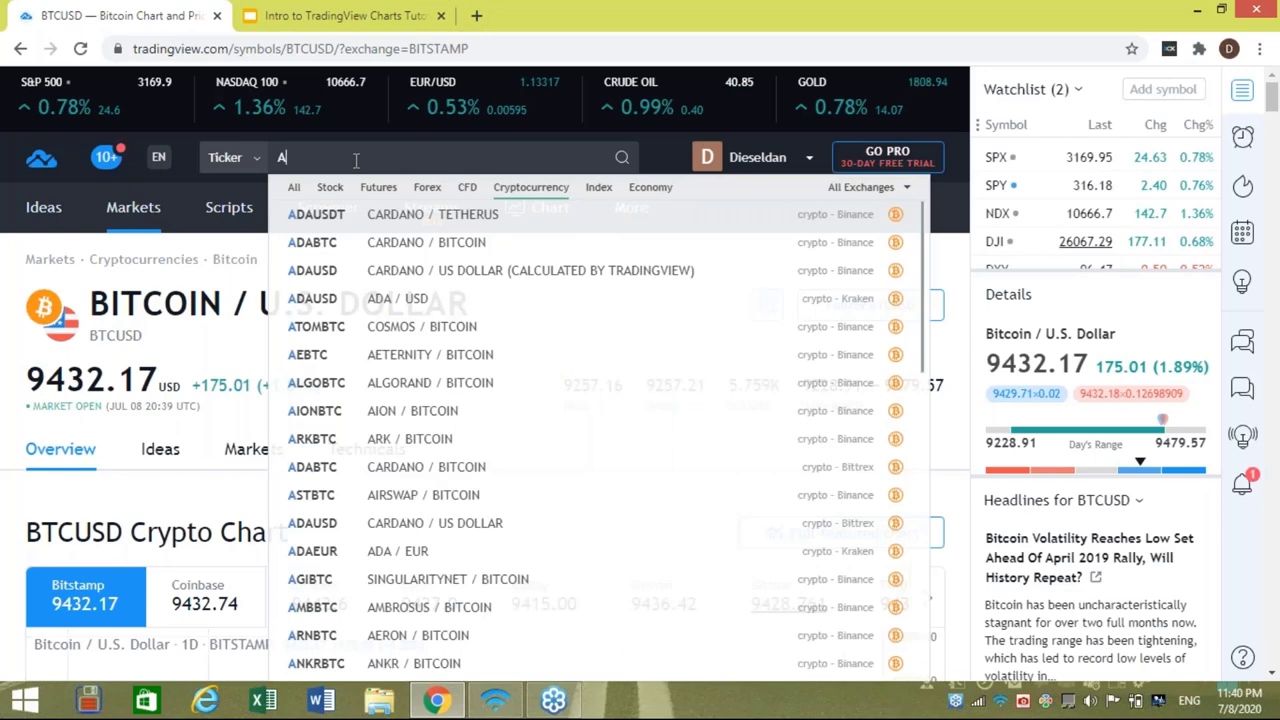
pyautogui.press('BackSpace')
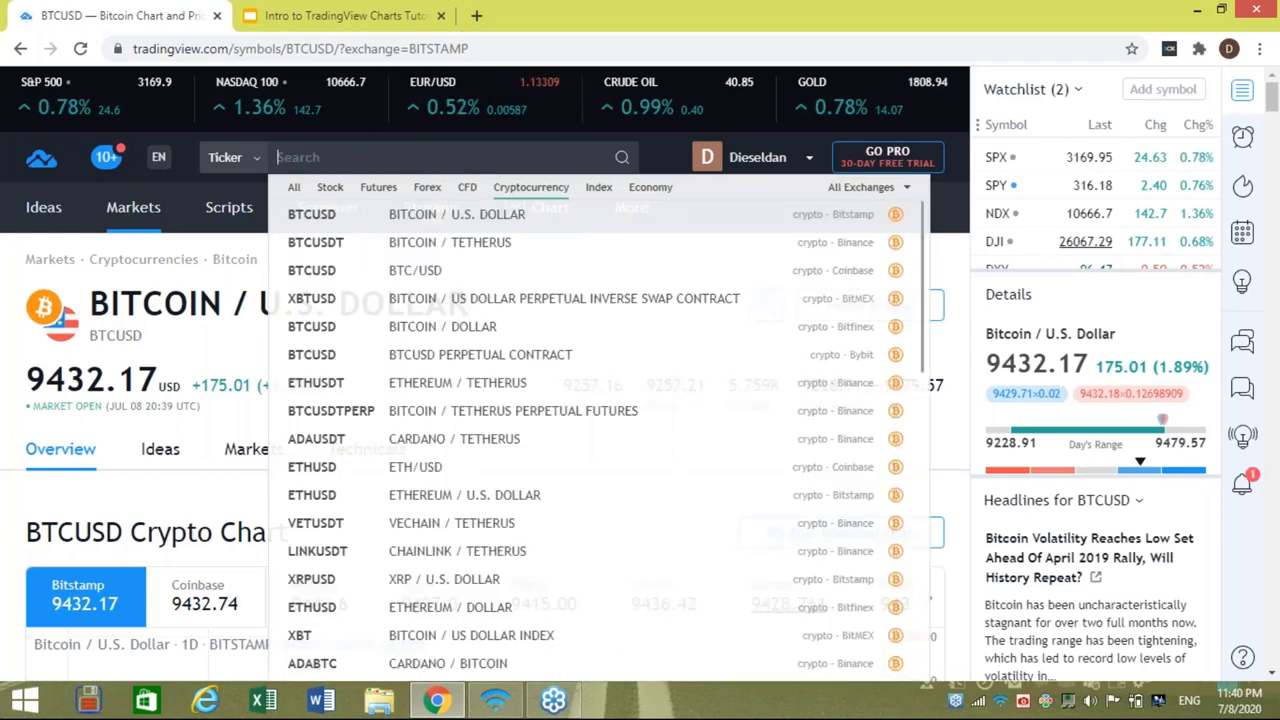
pyautogui.click(427, 189)
pyautogui.write('AUD')
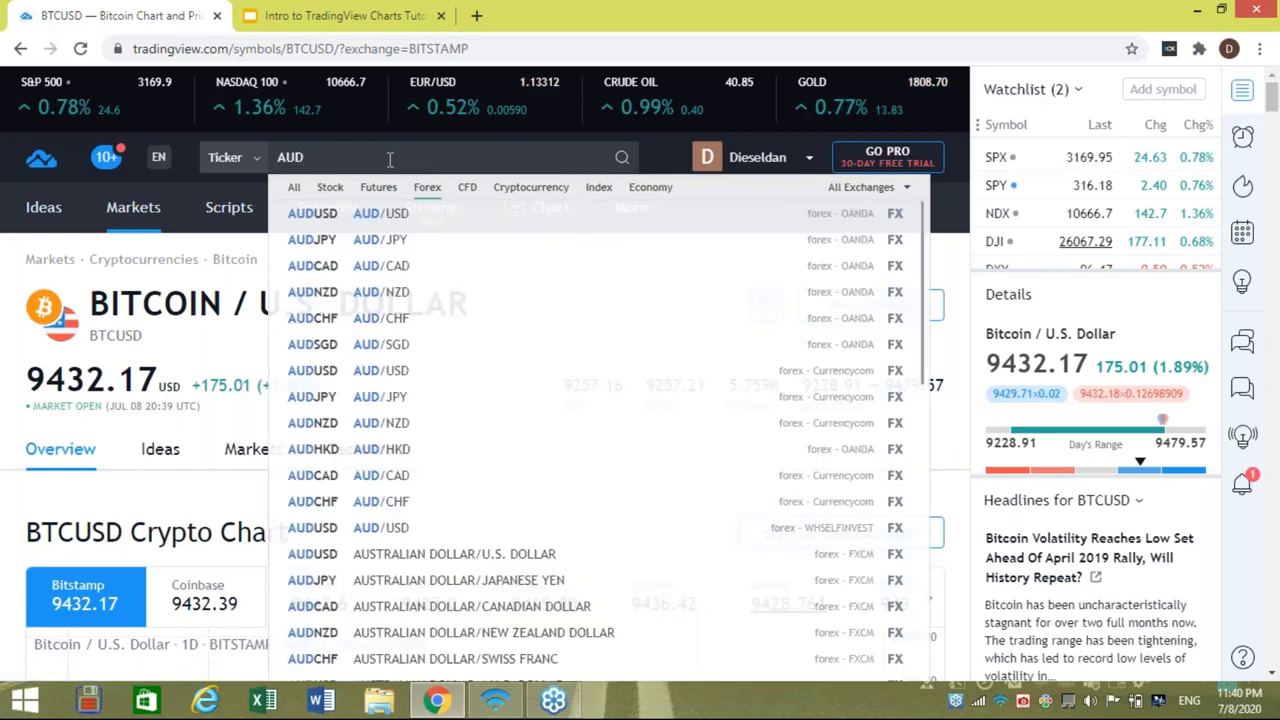
pyautogui.write('USD')
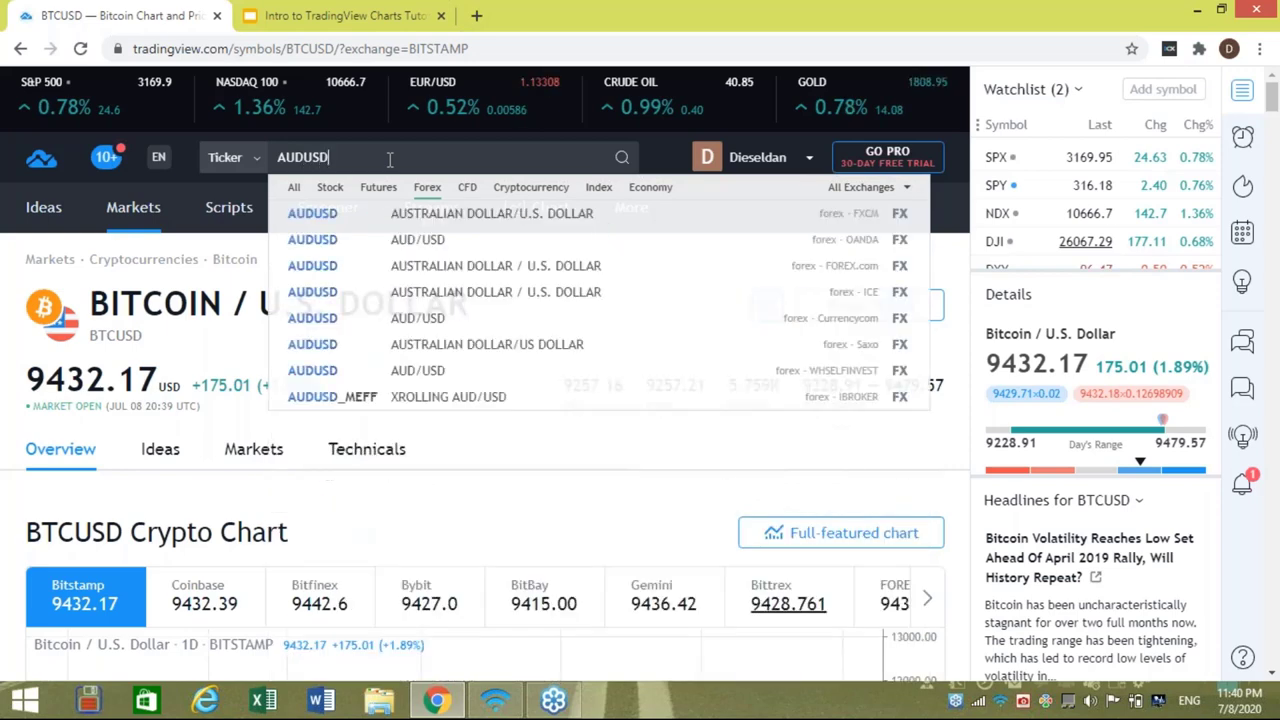
pyautogui.click(375, 220)
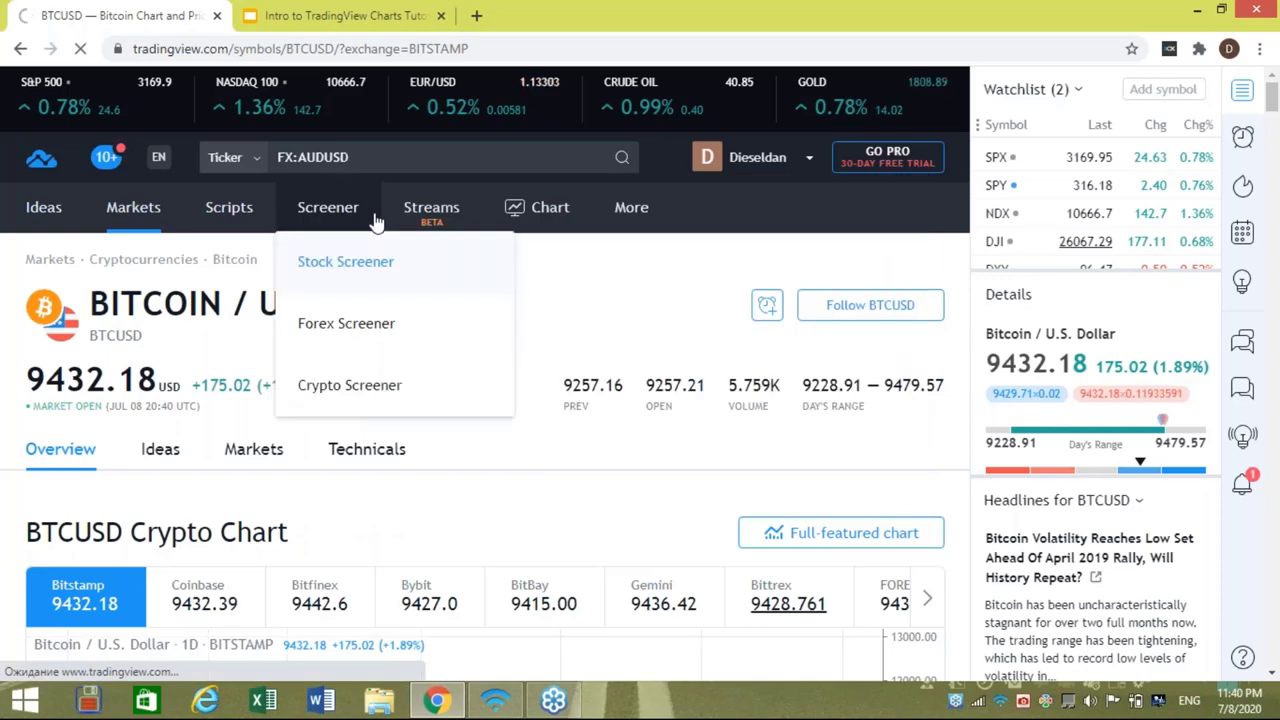
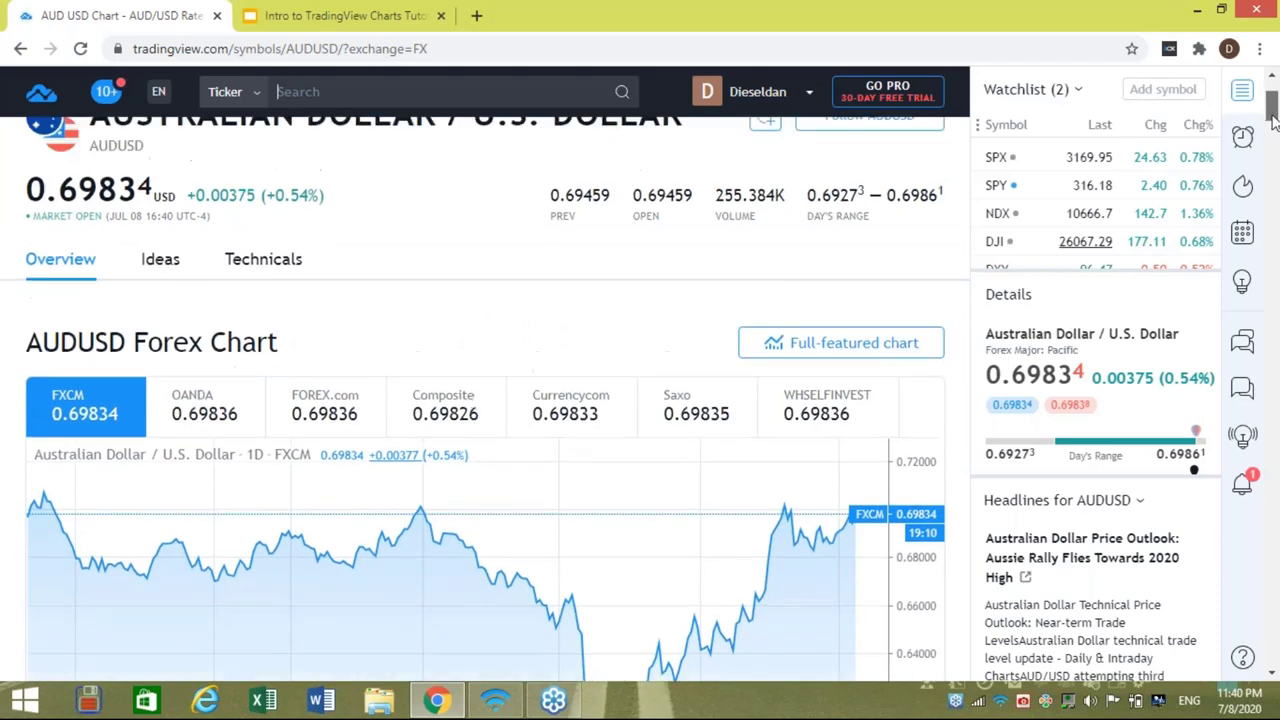
# Open the full-featured chart for AUDUSD and switch its screener to the Forex Screener
pyautogui.scroll(-1, 1260, 118)
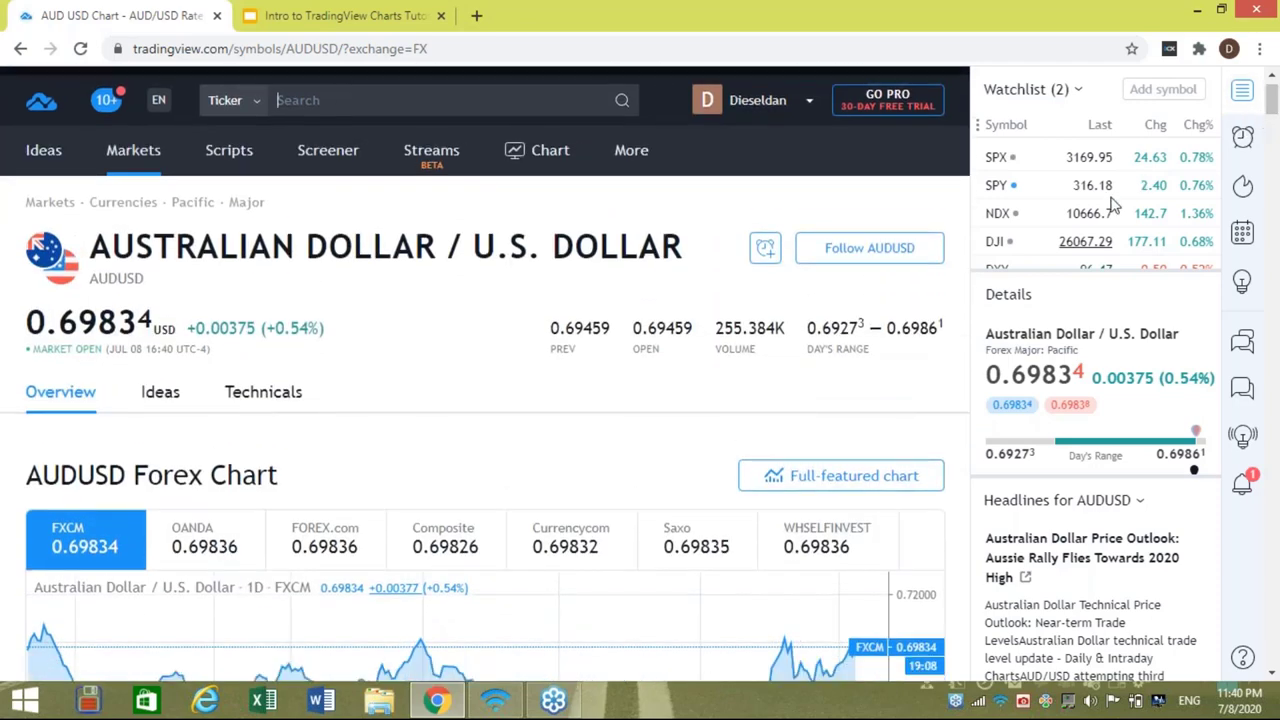
pyautogui.click(856, 477)
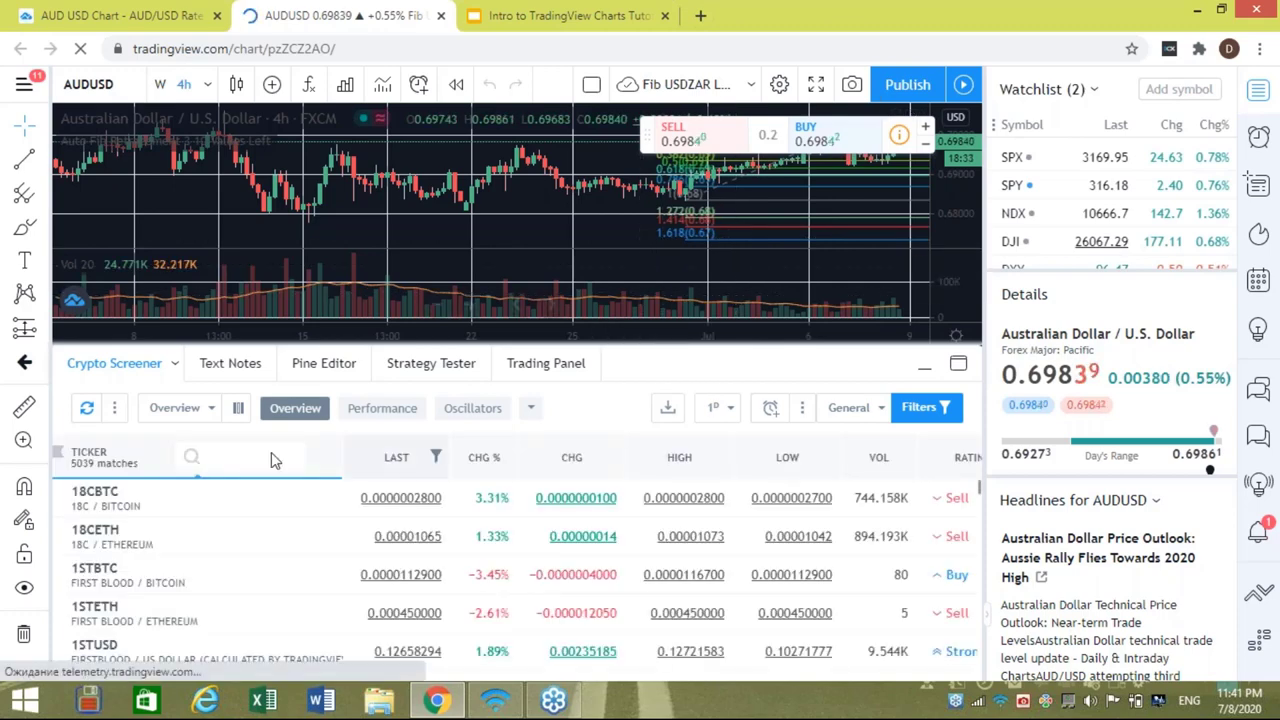
pyautogui.click(175, 365)
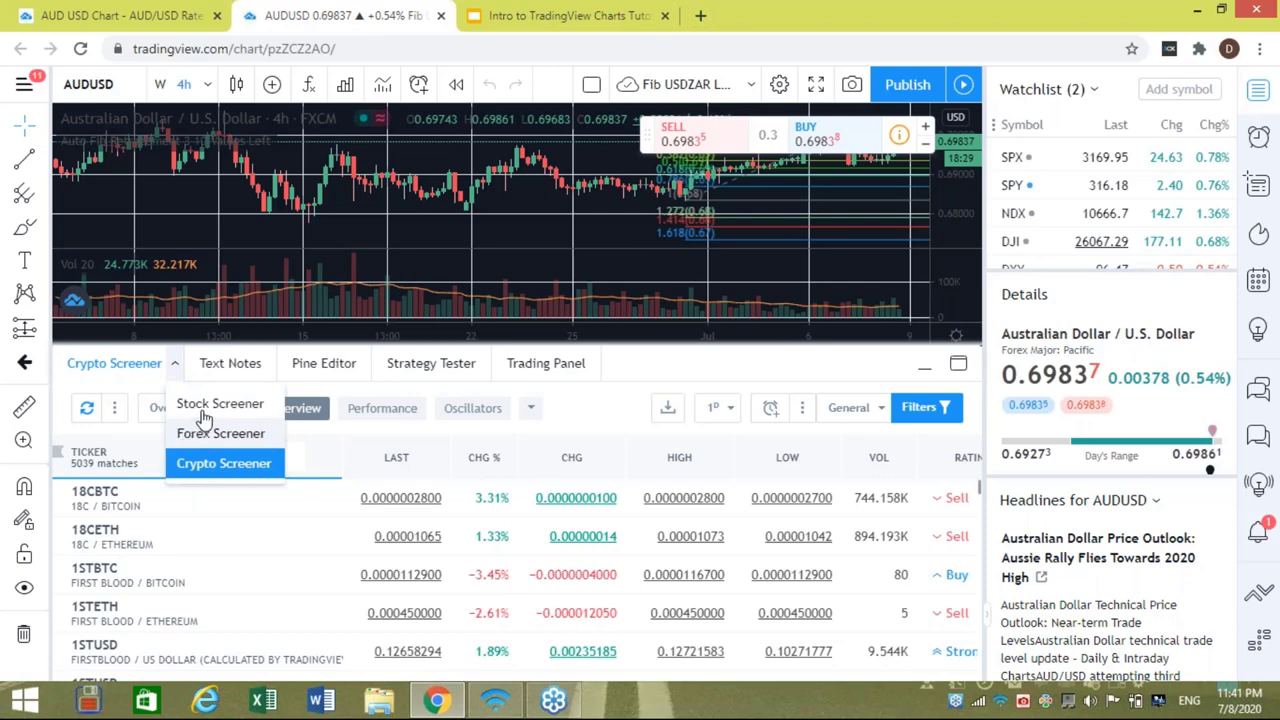
pyautogui.click(205, 433)
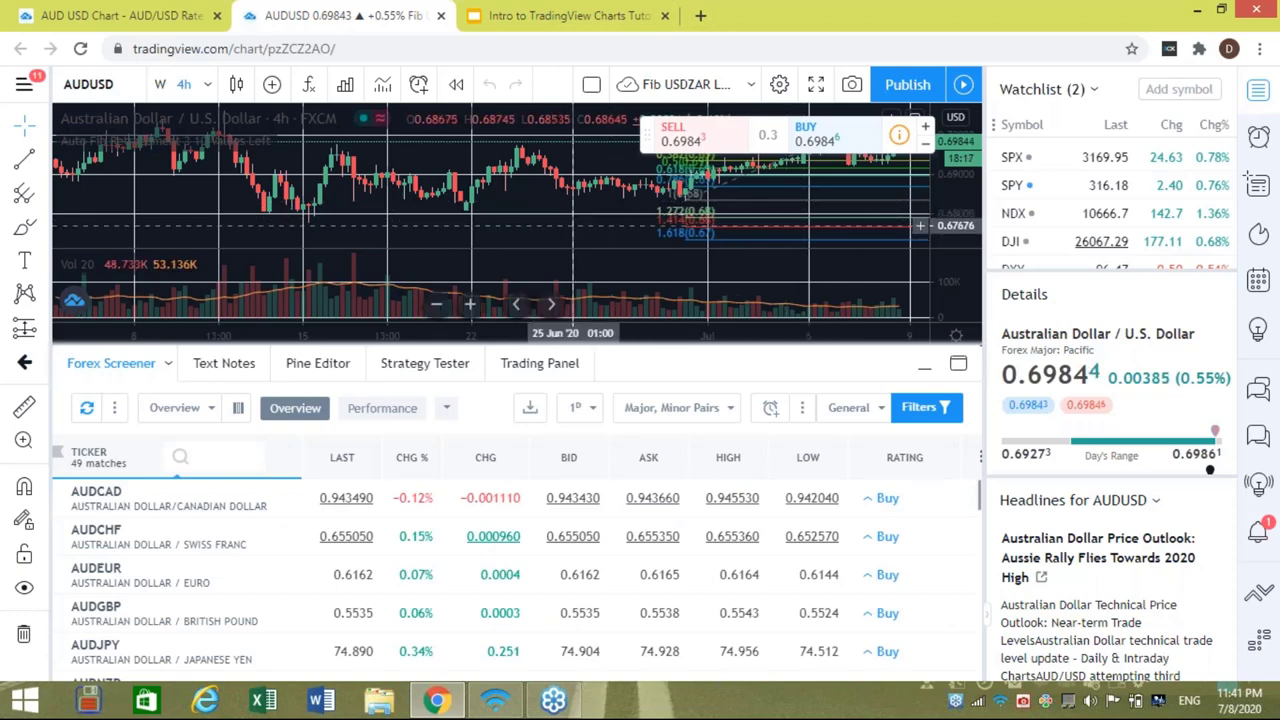
# Enlarge the chart area above the screener and remove the Auto Fib Retracement indicator from the chart
pyautogui.moveTo(473, 342); pyautogui.dragTo(386, 570)
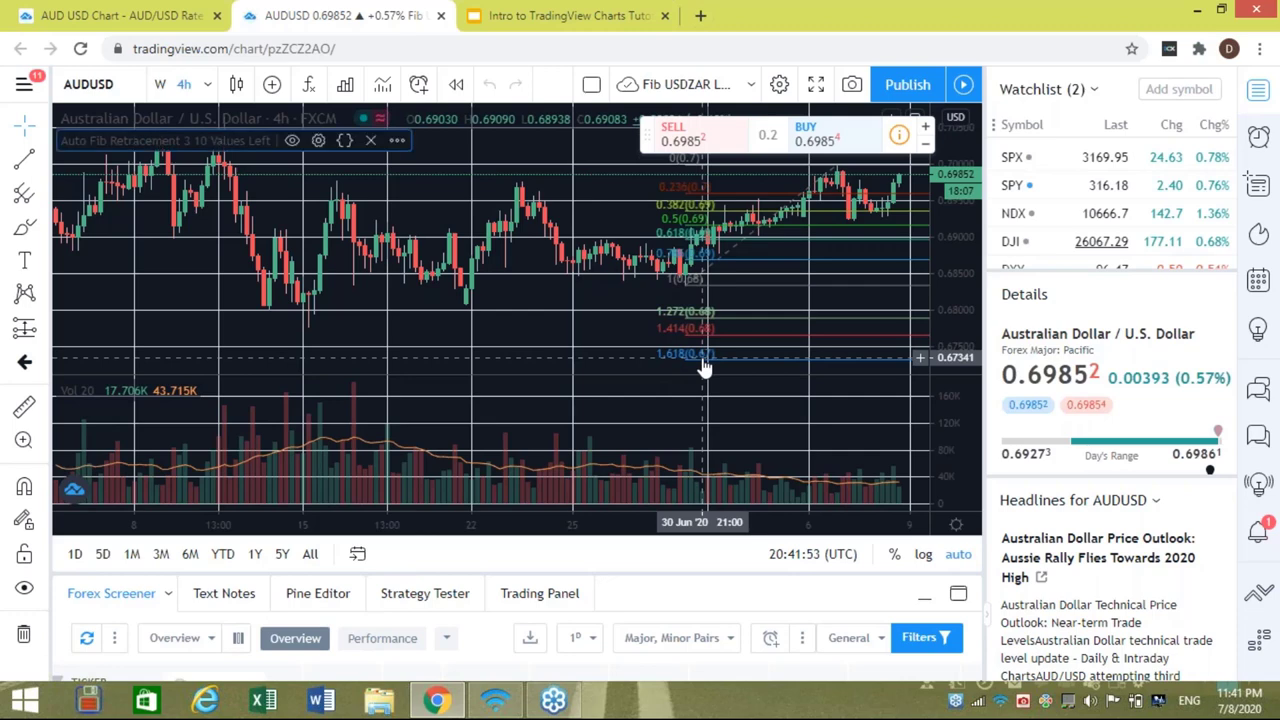
pyautogui.moveTo(411, 155)
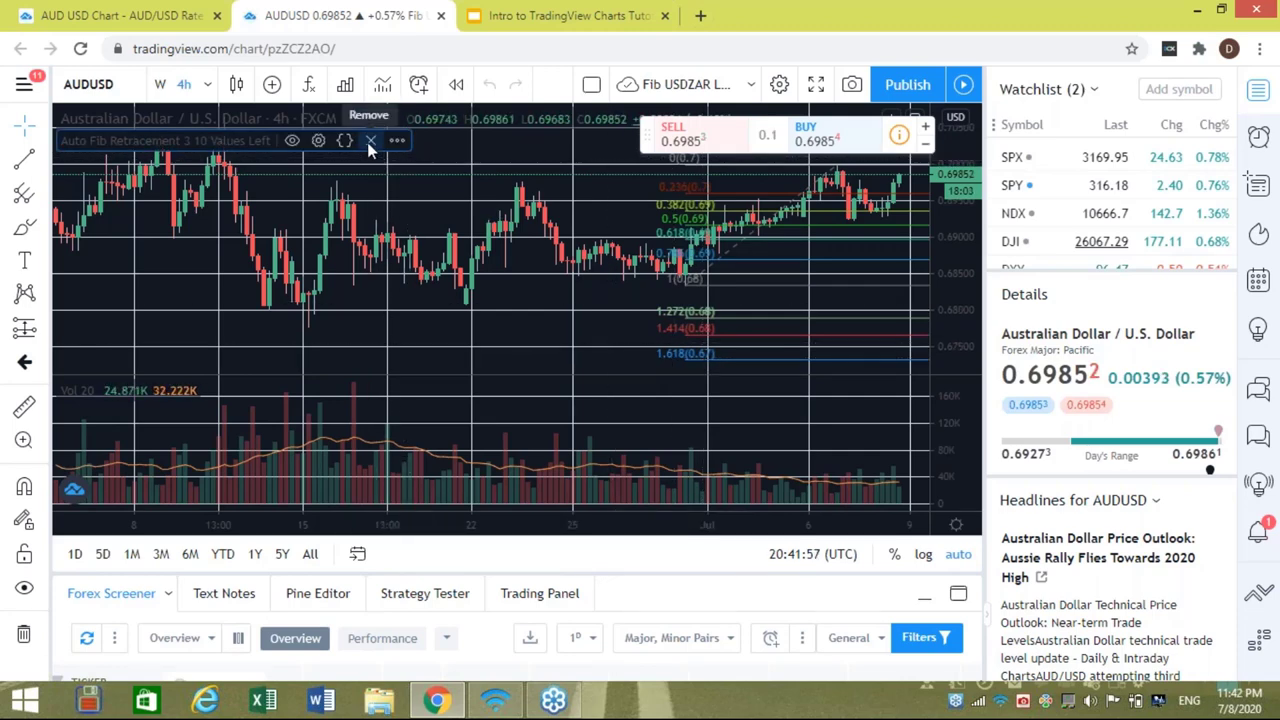
pyautogui.click(369, 141)
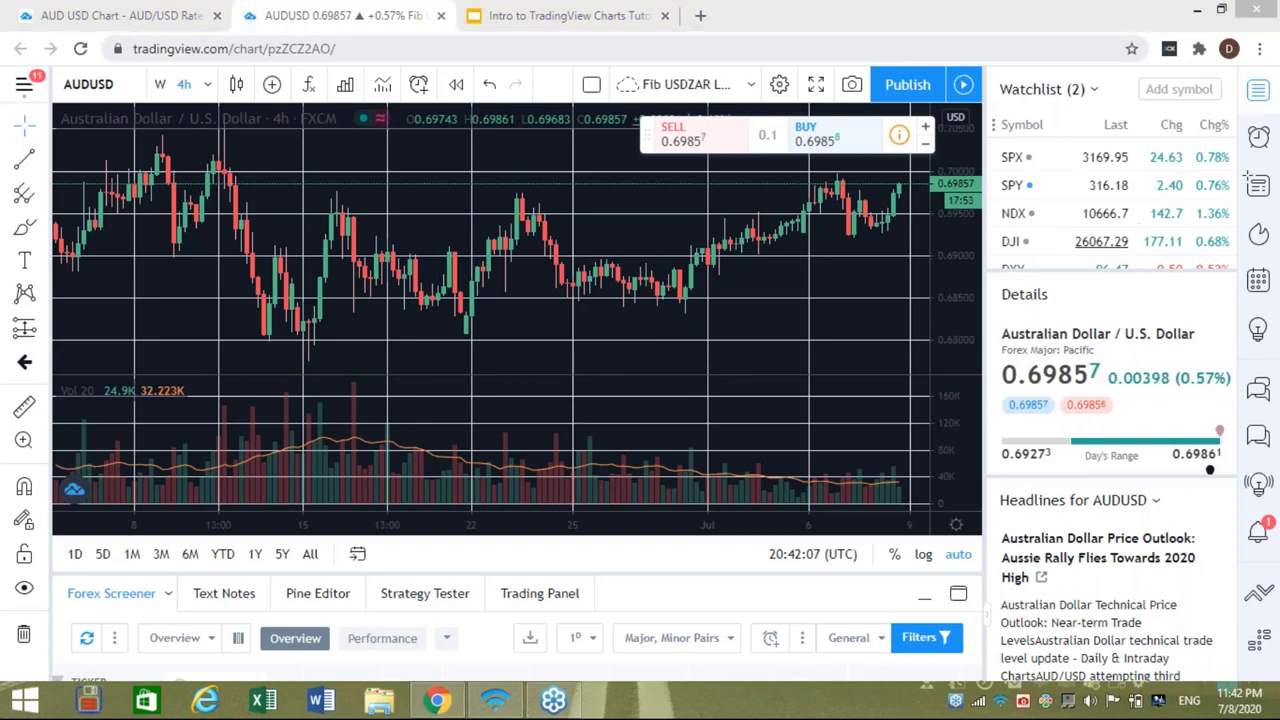
# Set the chart's background colour to white in the Appearance settings and apply it
pyautogui.click(782, 95)
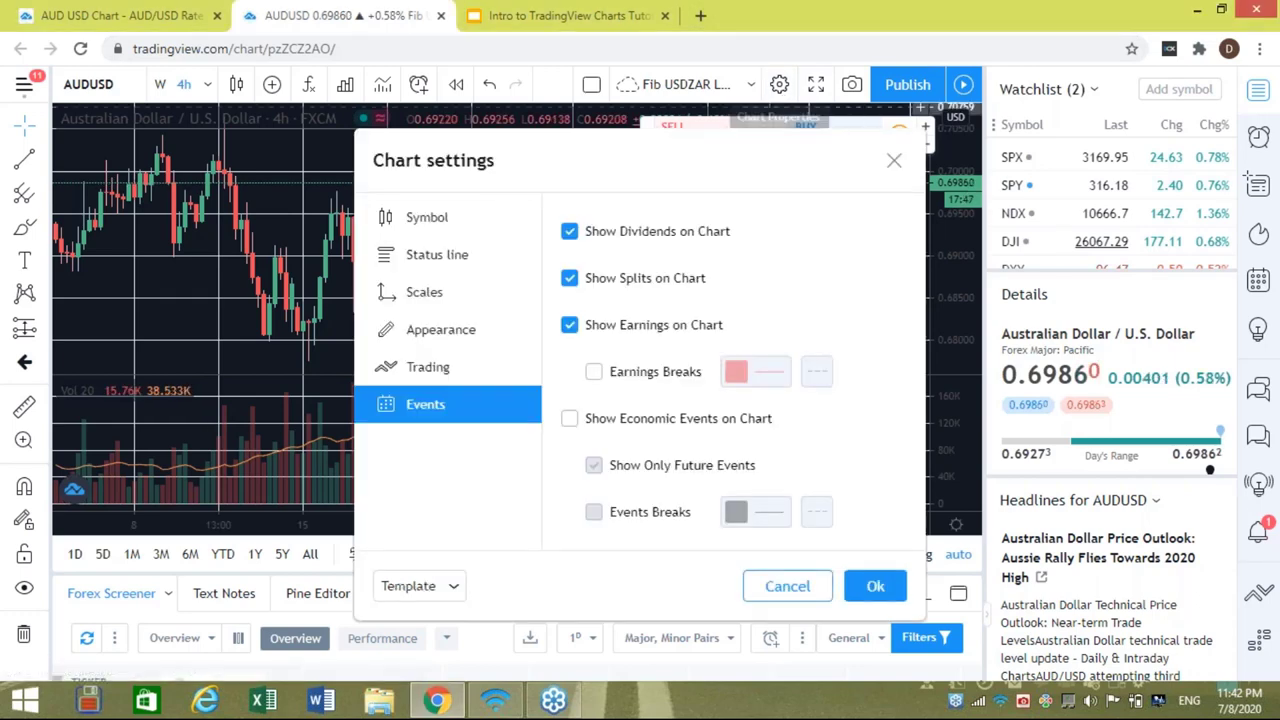
pyautogui.click(893, 163)
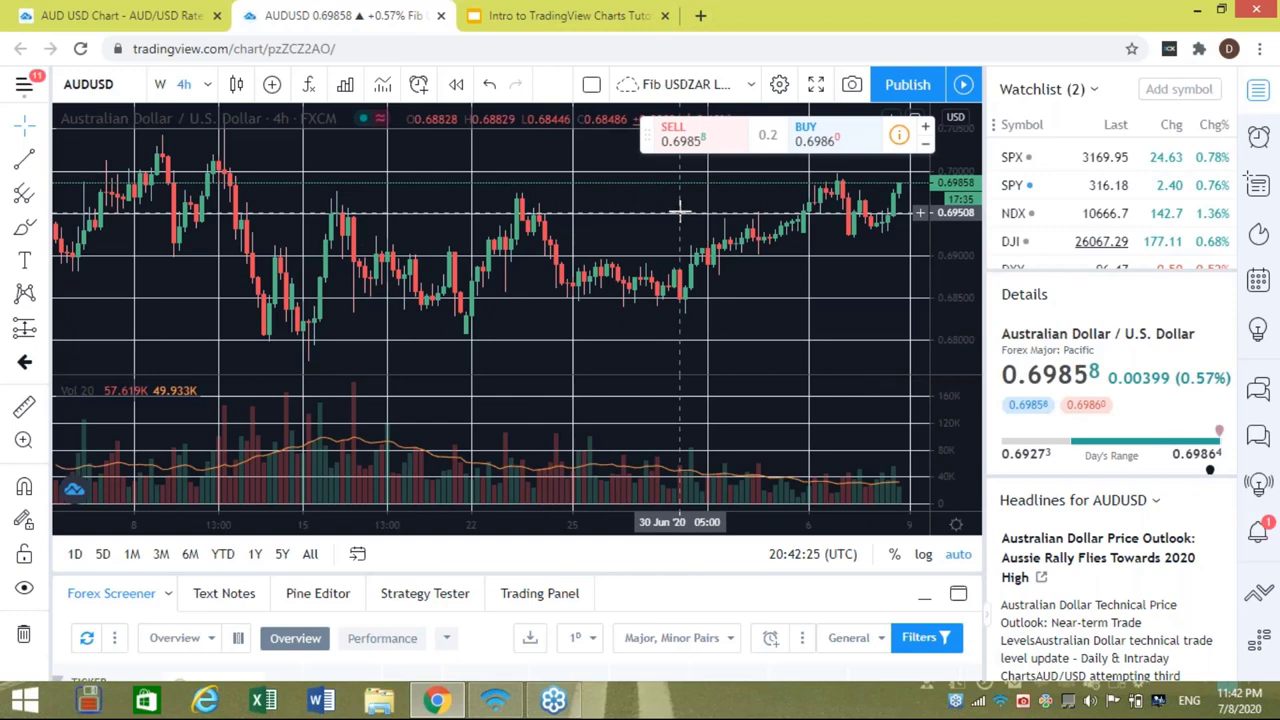
pyautogui.click(781, 88)
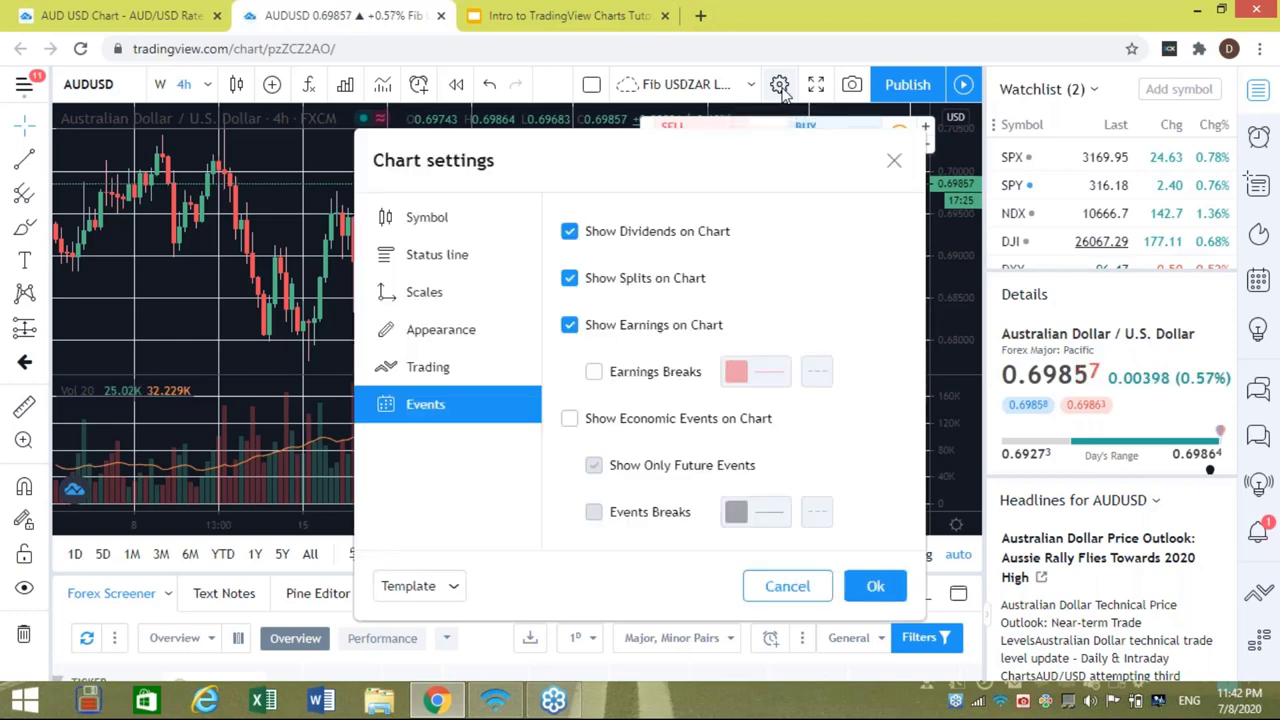
pyautogui.click(436, 331)
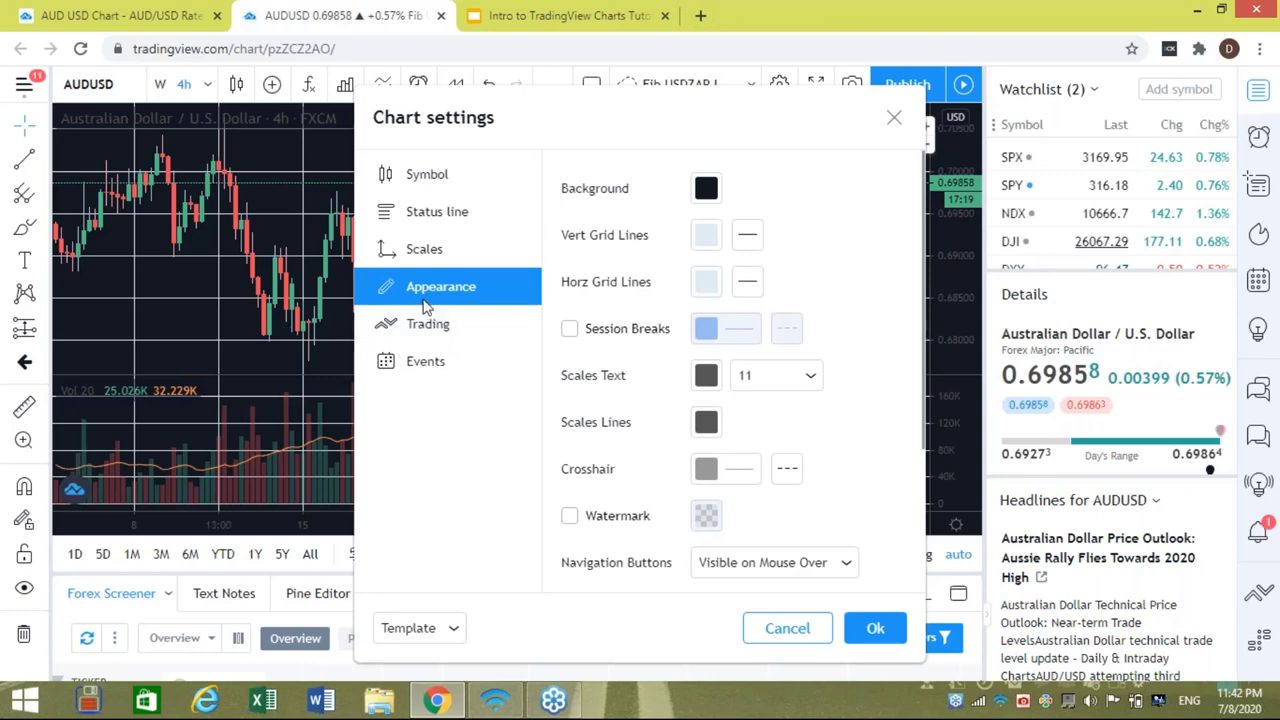
pyautogui.click(707, 191)
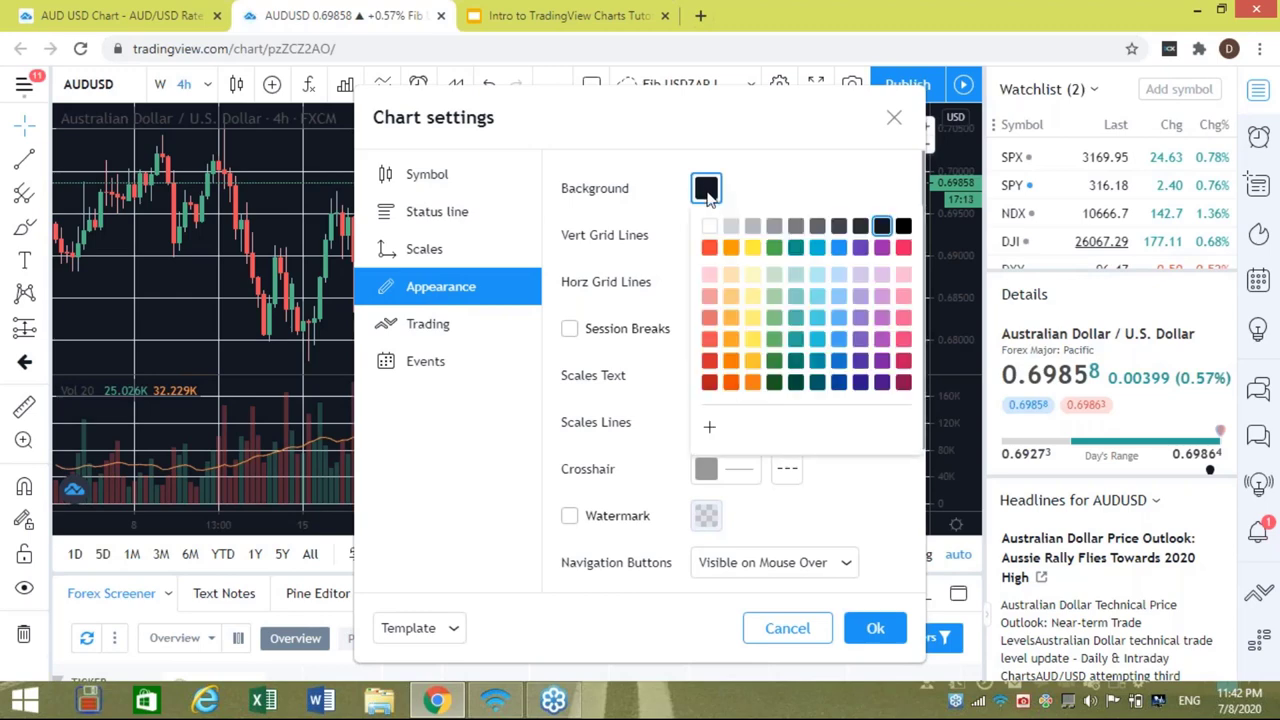
pyautogui.click(709, 227)
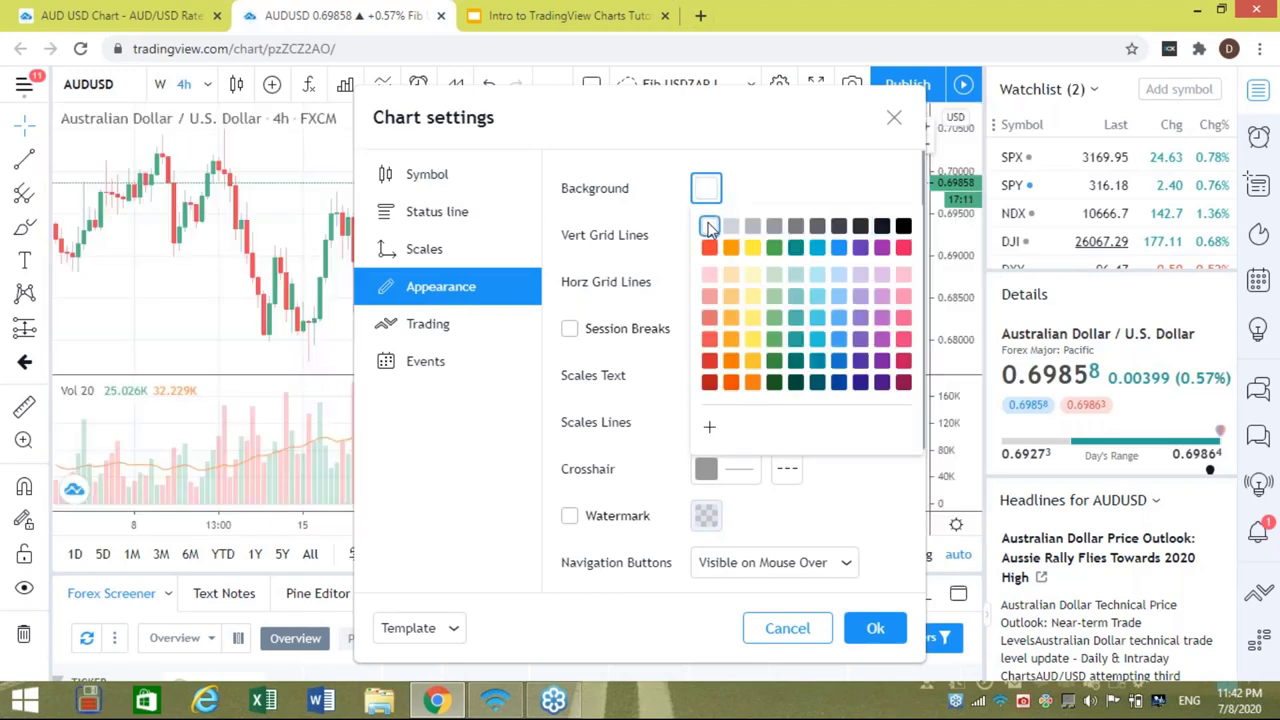
pyautogui.click(874, 630)
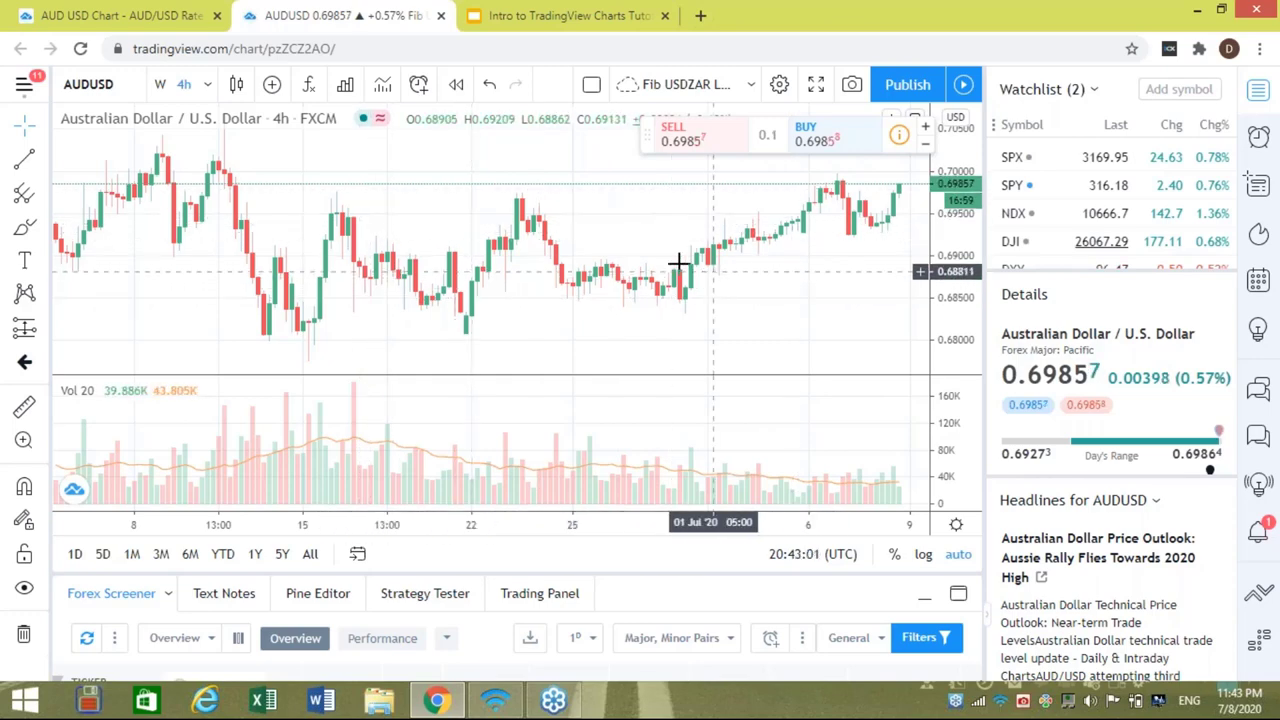
# Review the available time intervals and set the AUDUSD chart to 1 day
pyautogui.click(207, 84)
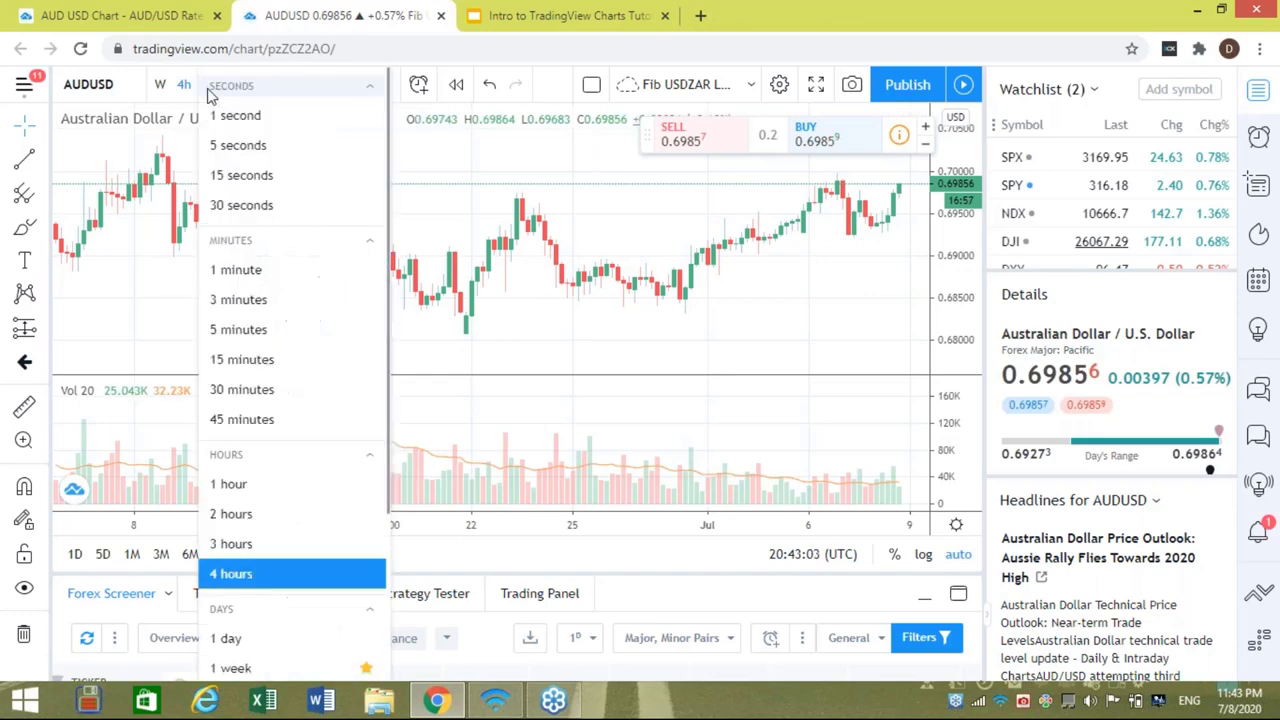
pyautogui.click(265, 578)
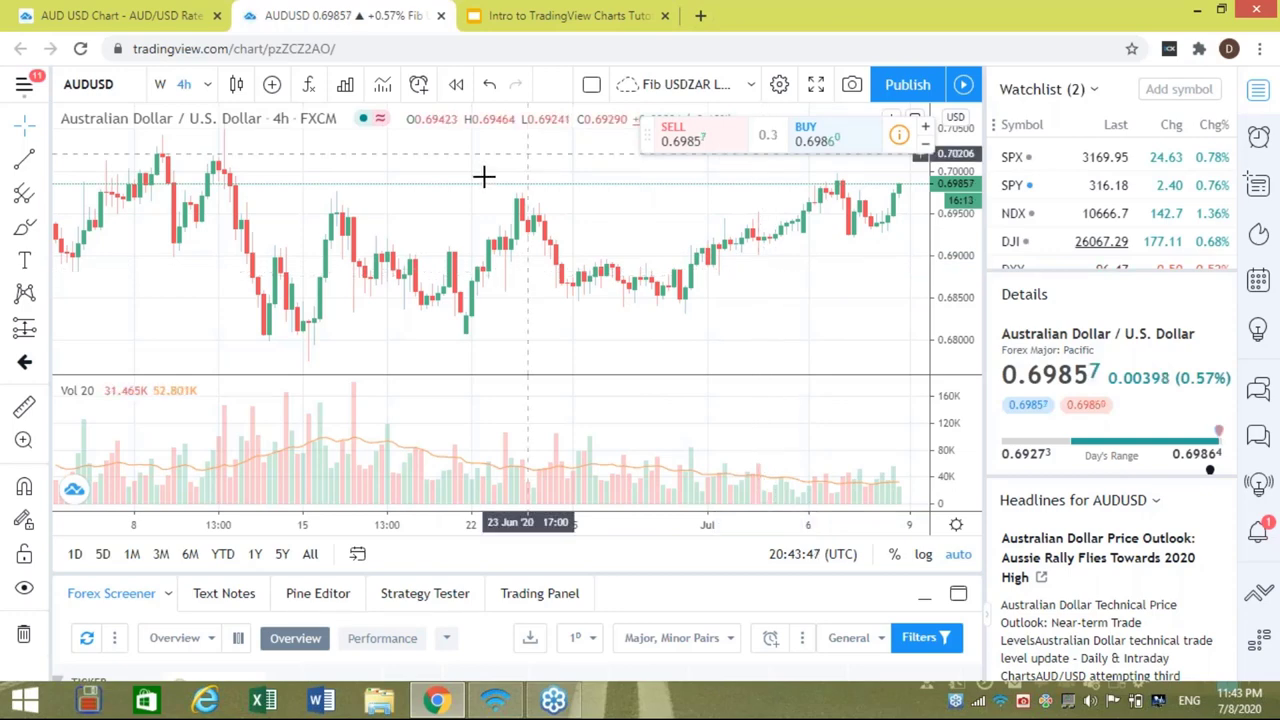
pyautogui.click(206, 88)
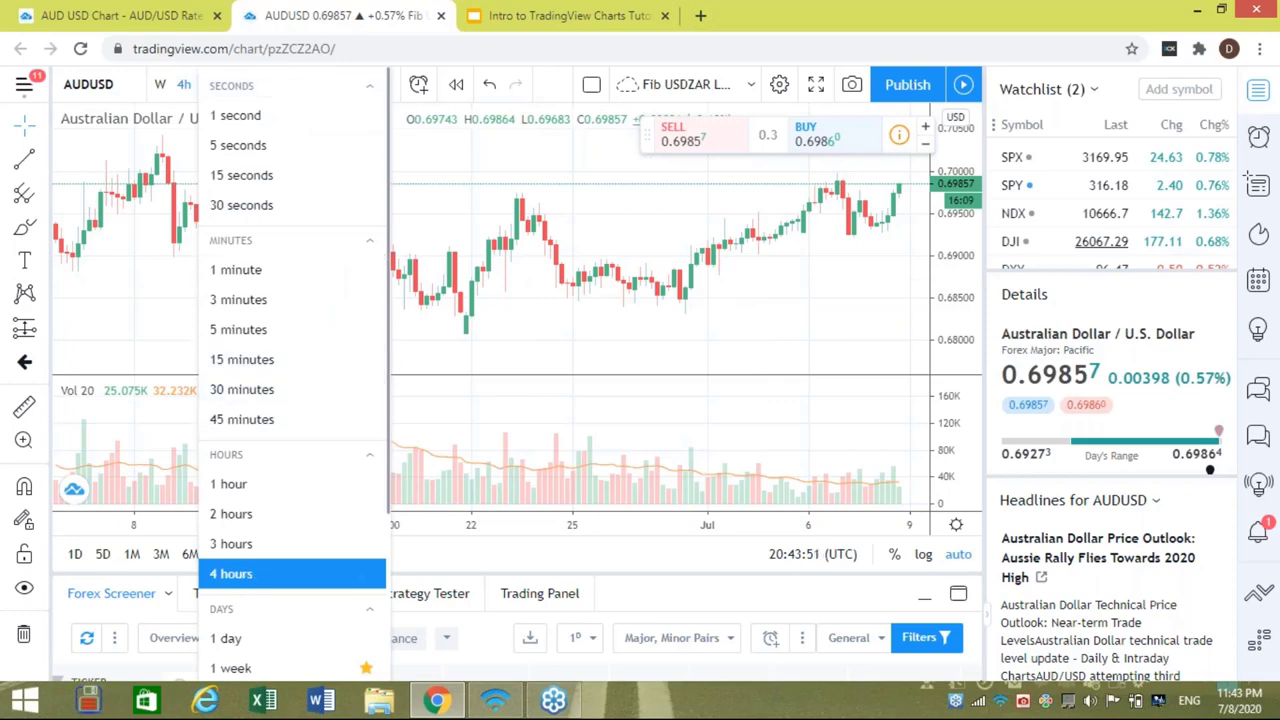
pyautogui.click(440, 175)
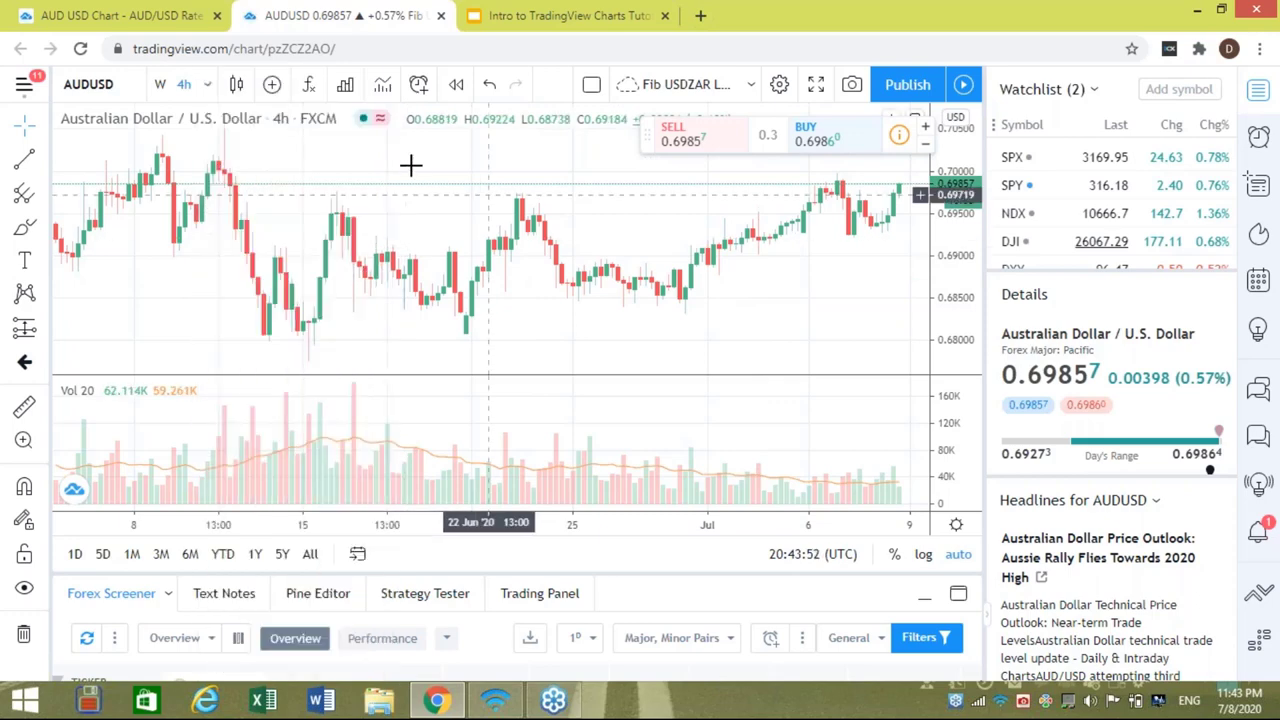
pyautogui.click(208, 90)
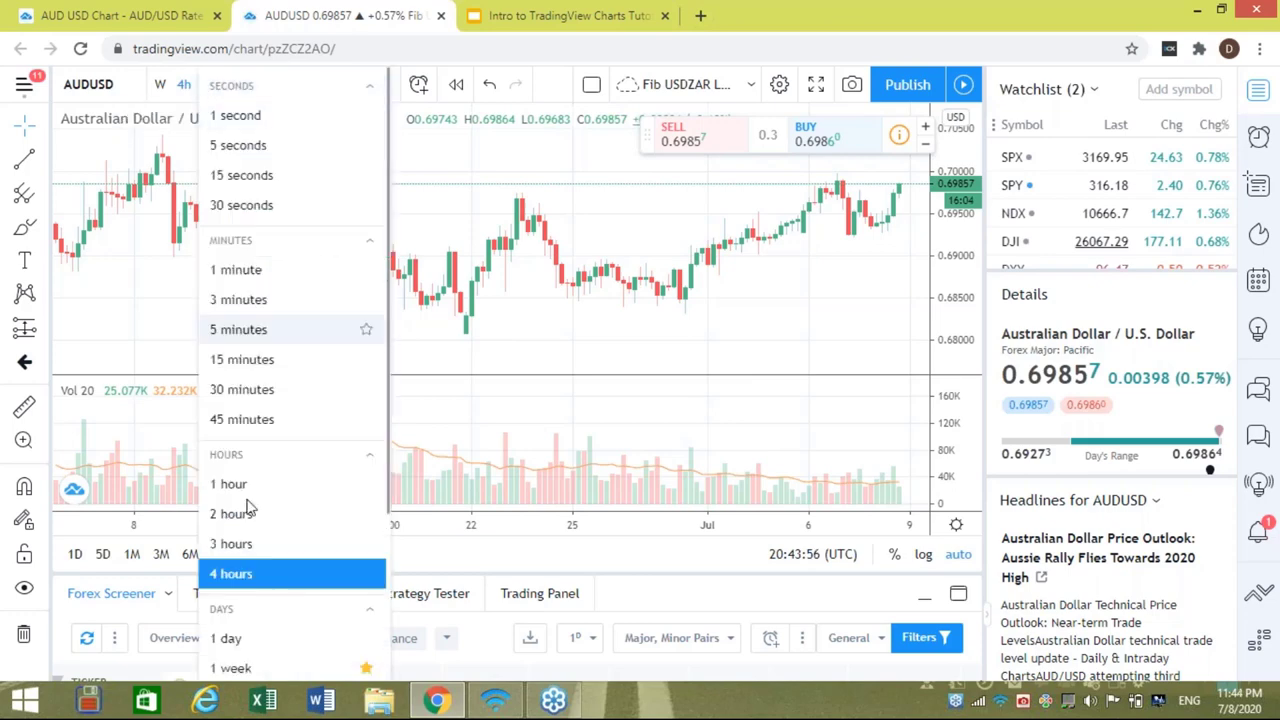
pyautogui.click(228, 638)
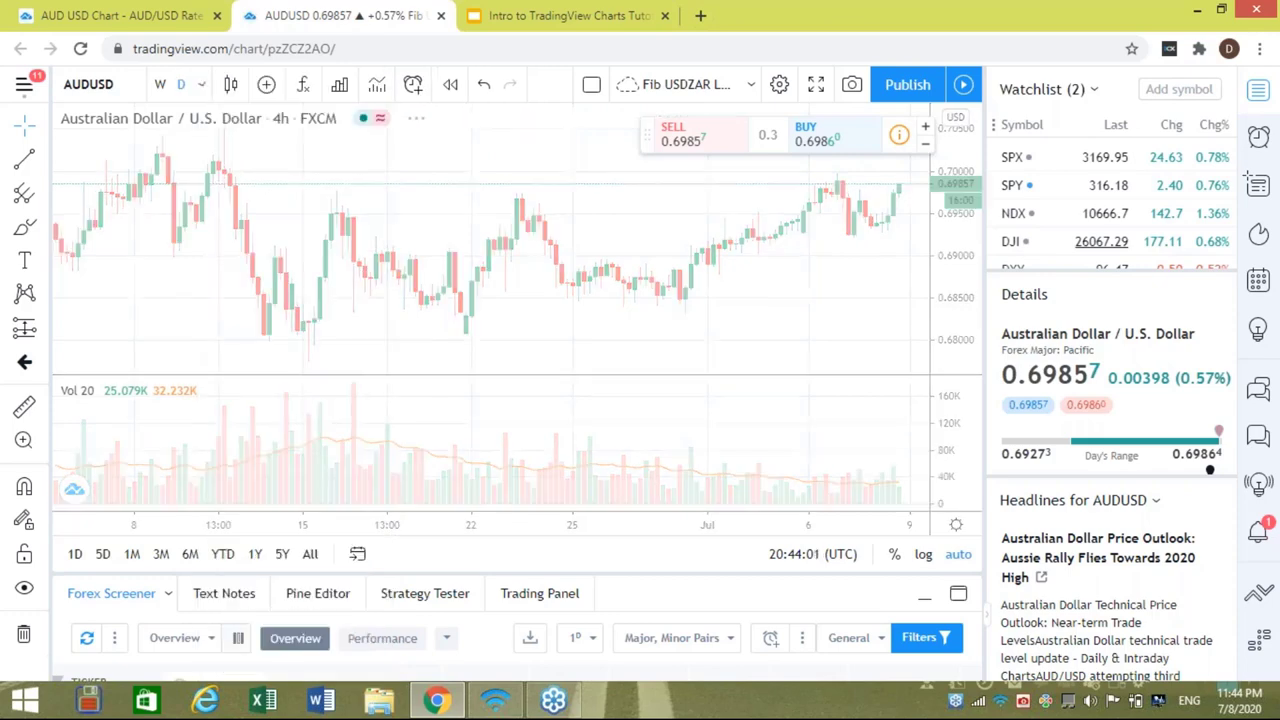
pyautogui.moveTo(725, 316); pyautogui.dragTo(224, 316)
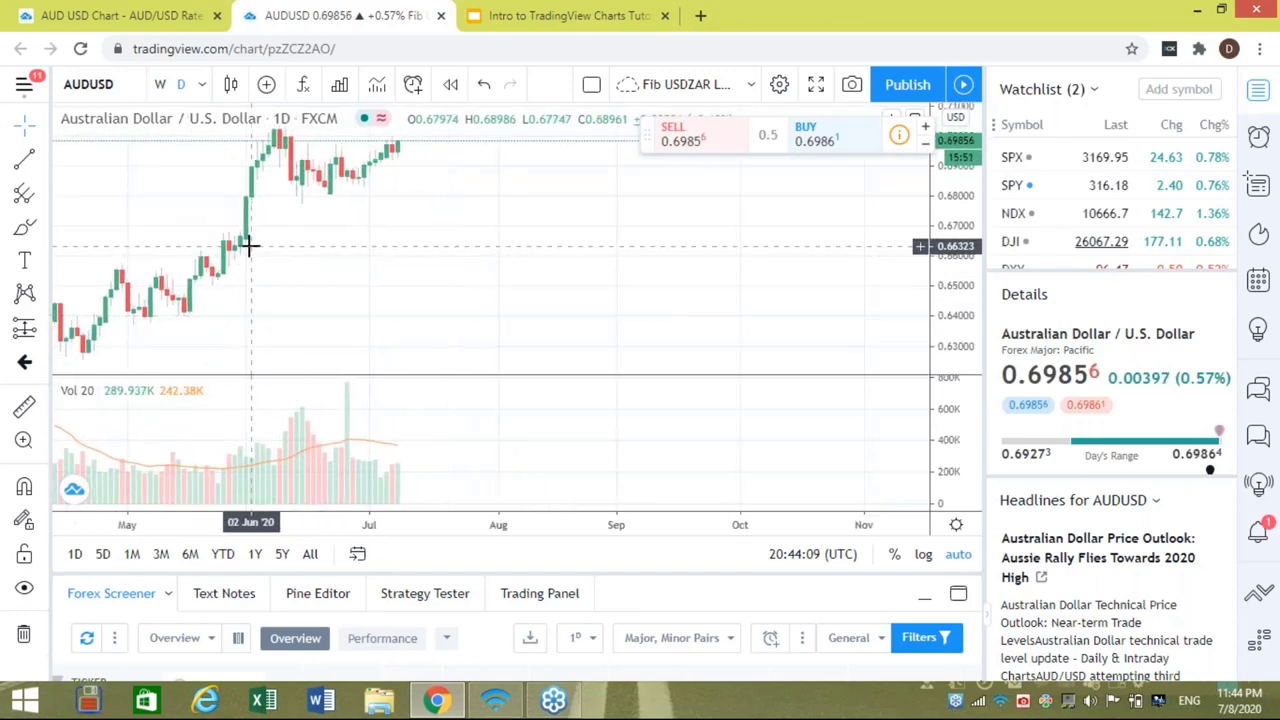
pyautogui.moveTo(329, 246); pyautogui.dragTo(245, 242)
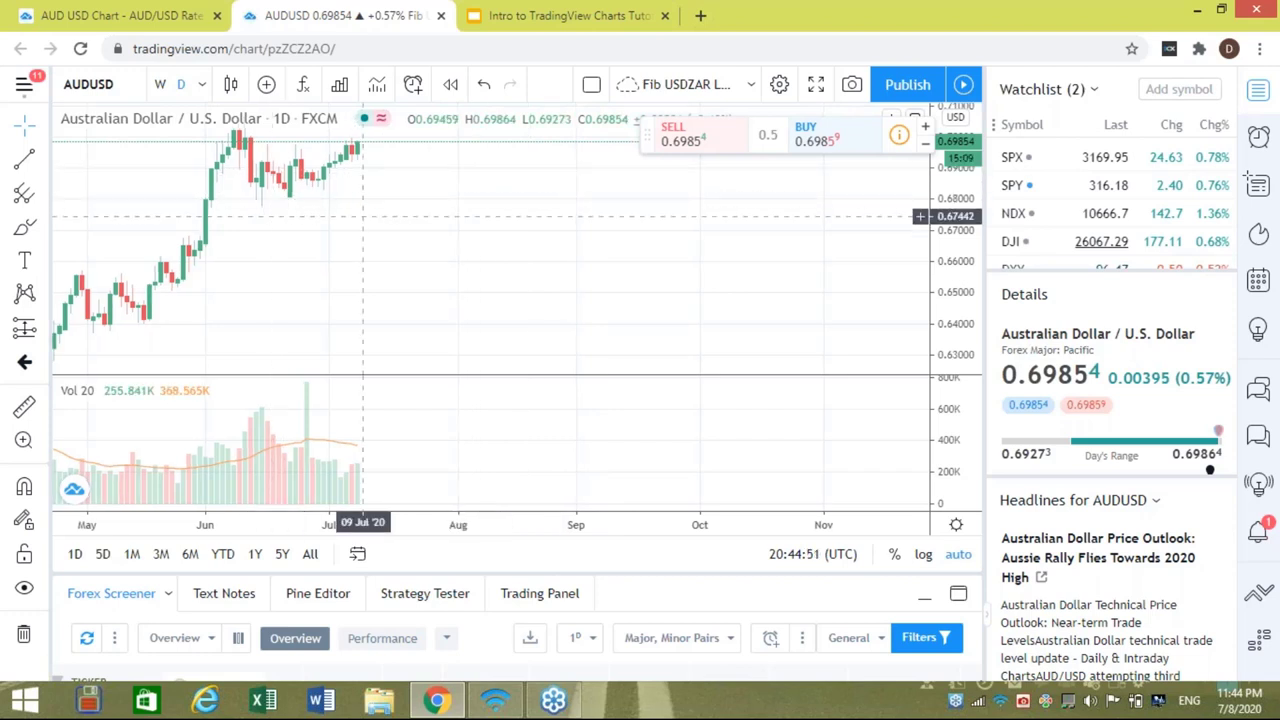
# Set the AUDUSD chart's time interval to 1 week and view the earlier weekly candles
pyautogui.click(201, 84)
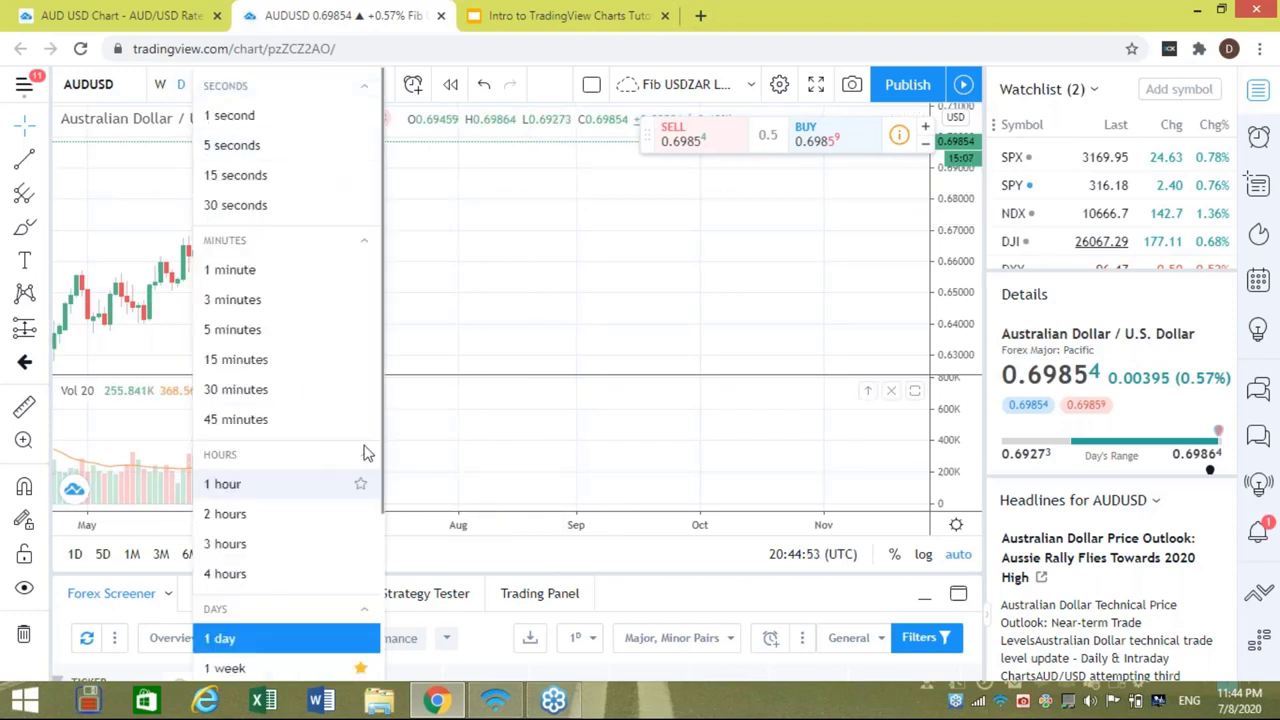
pyautogui.scroll(-1, 388, 510)
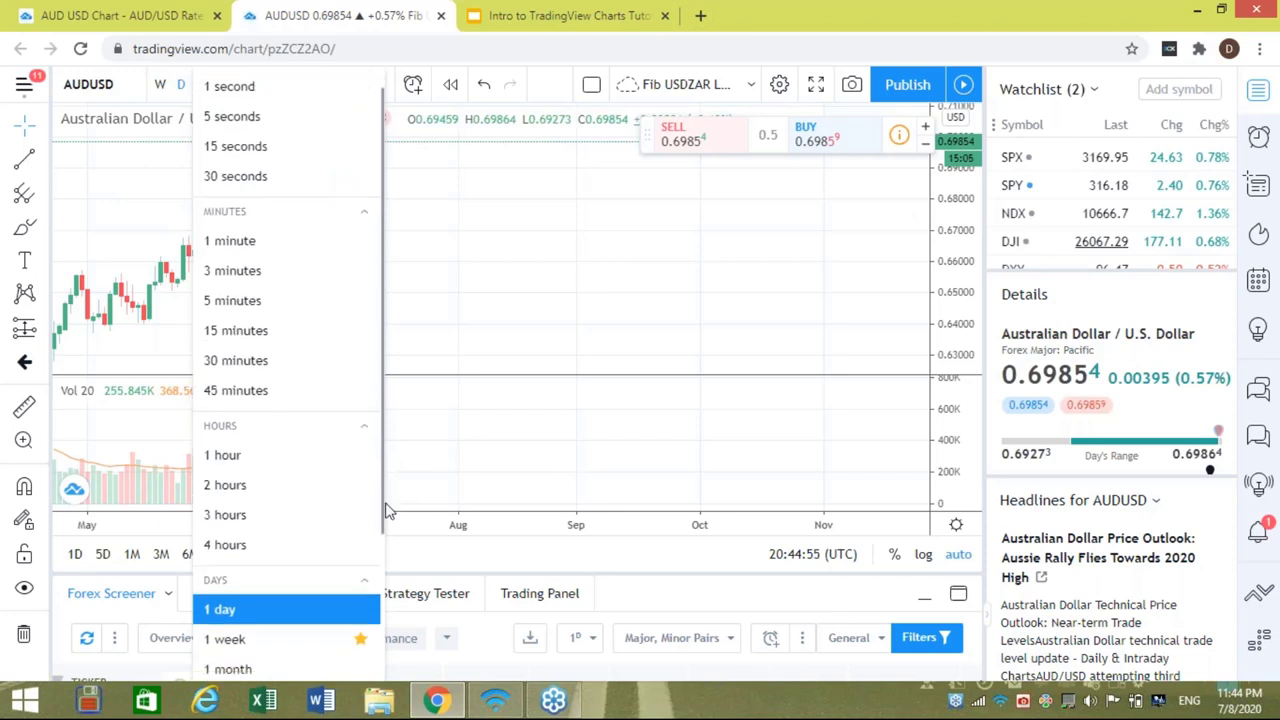
pyautogui.scroll(-3, 390, 520)
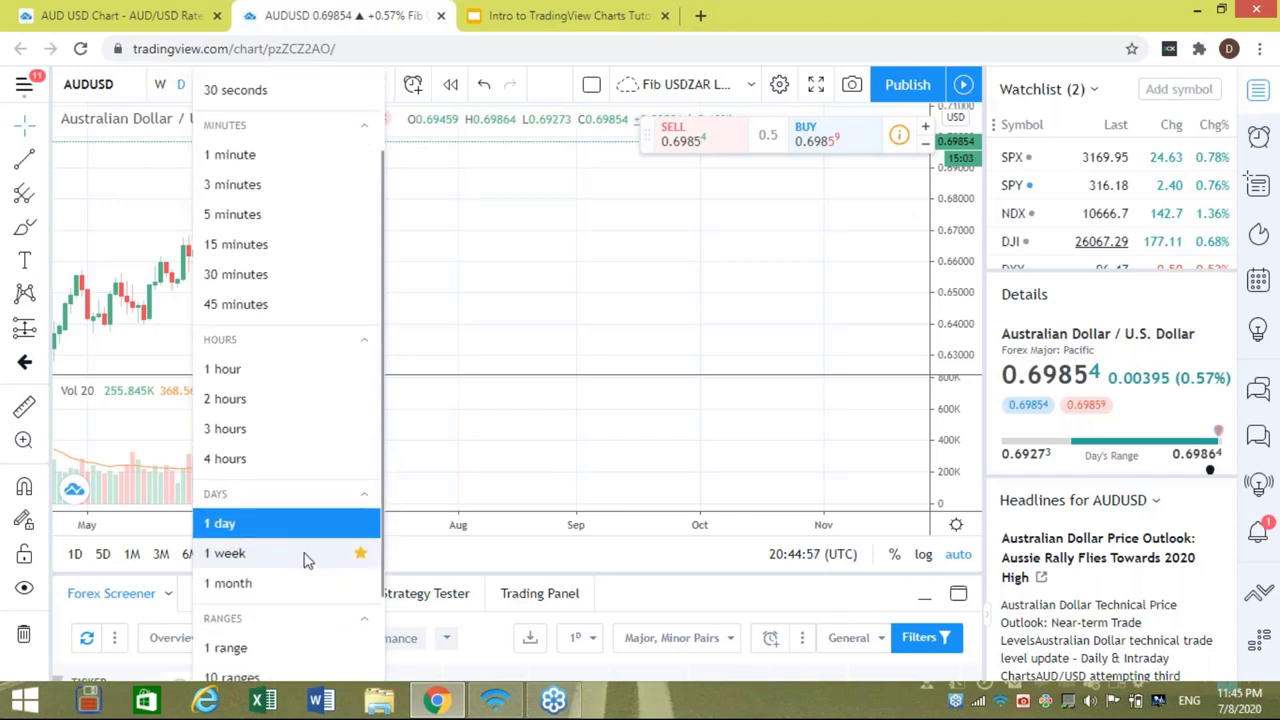
pyautogui.click(305, 556)
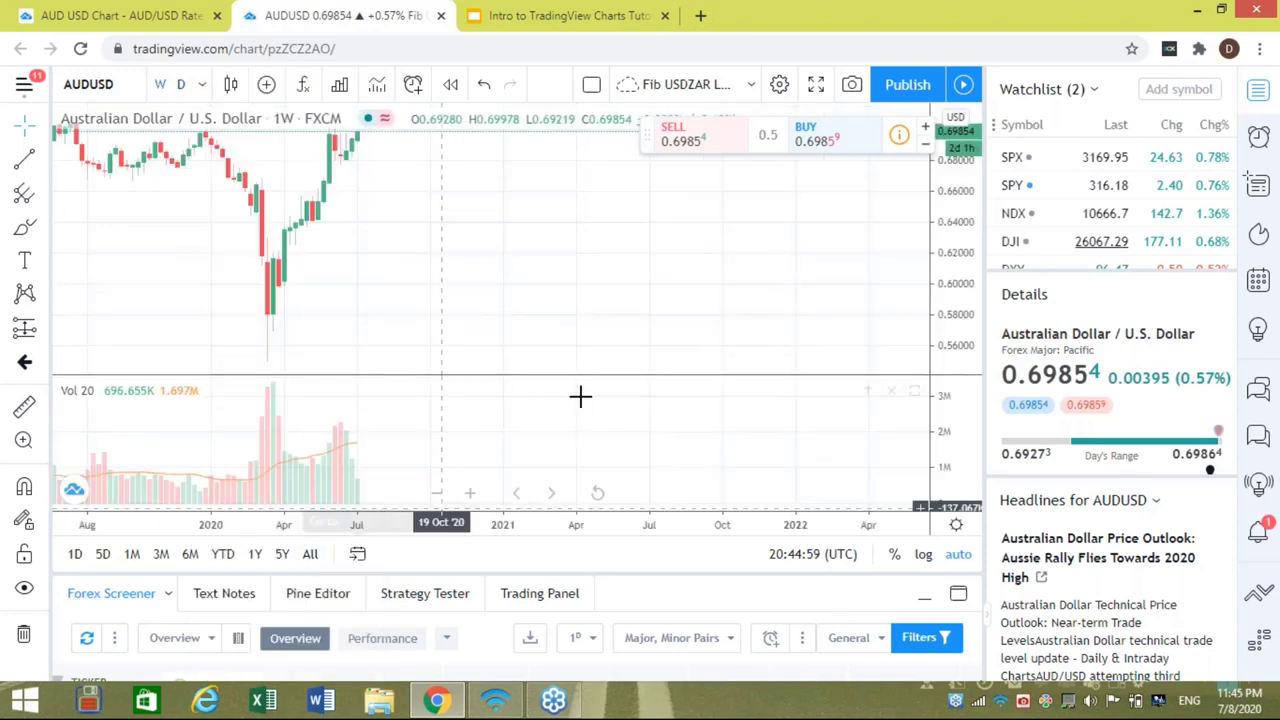
pyautogui.moveTo(514, 366); pyautogui.dragTo(867, 349)
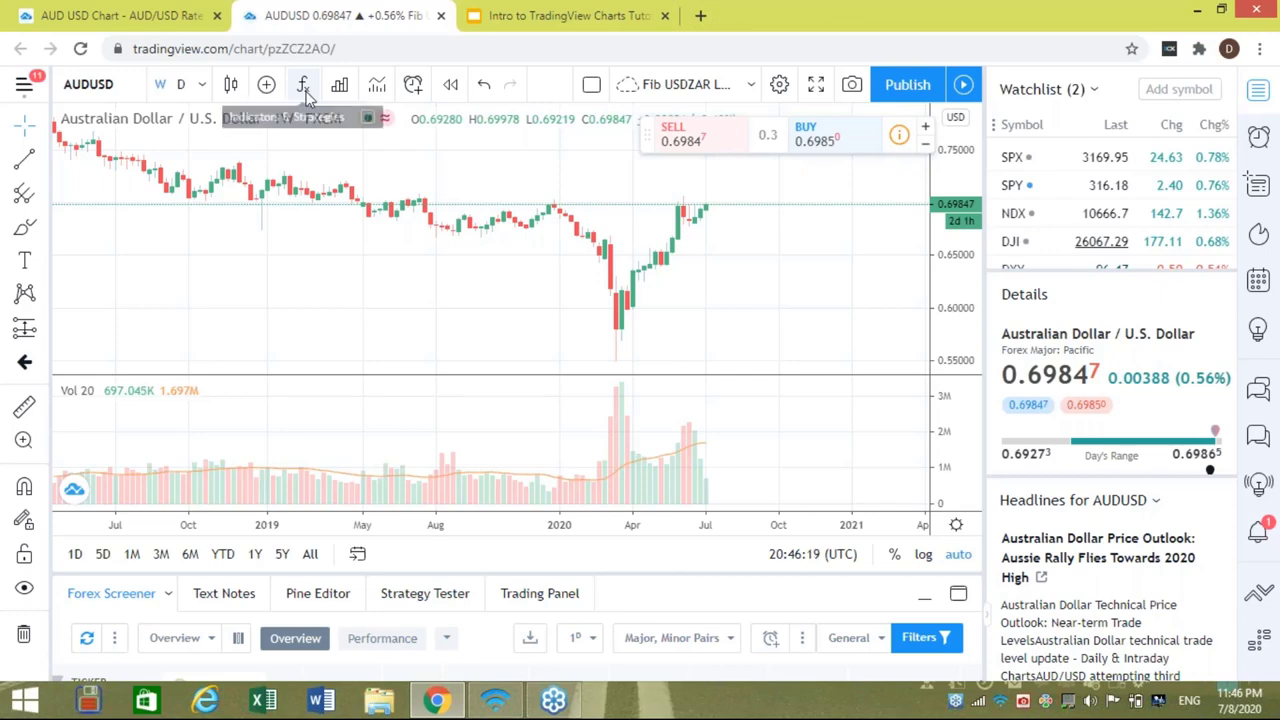
# Browse the Indicators & Strategies window, examining the Built-ins, Candlestick Patterns and Public Library lists
pyautogui.click(304, 90)
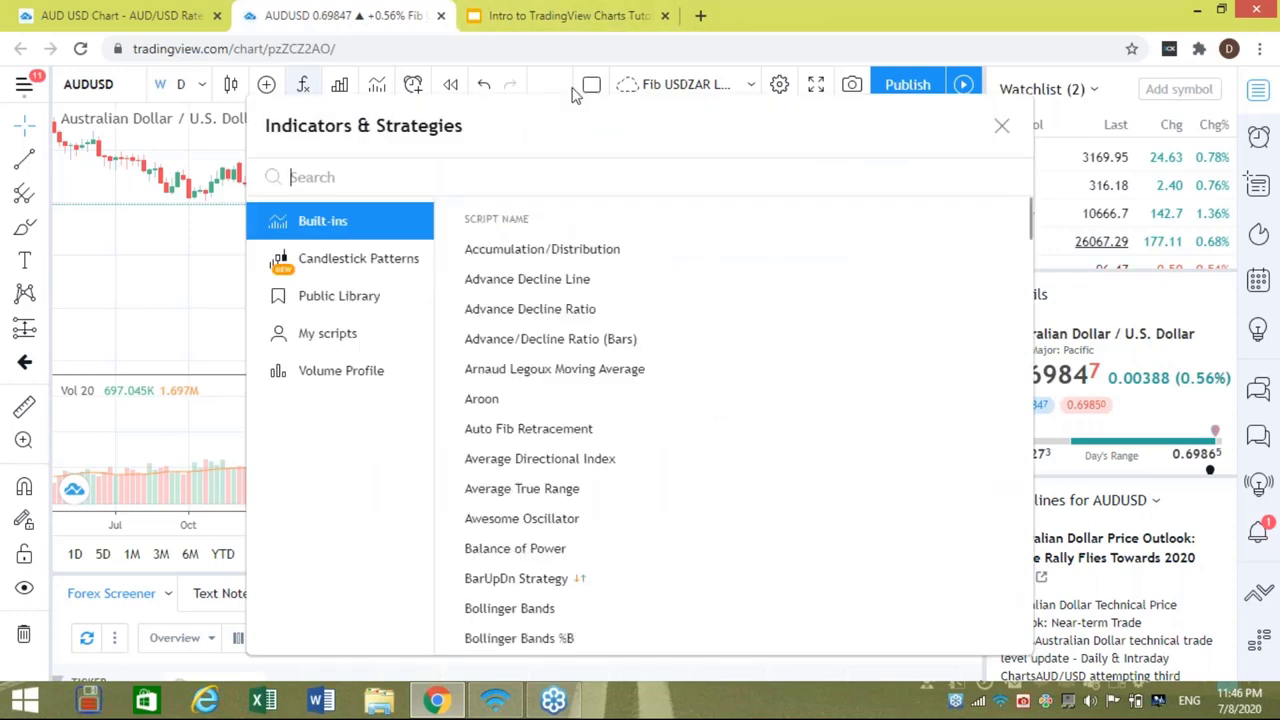
pyautogui.moveTo(523, 114); pyautogui.dragTo(437, 108)
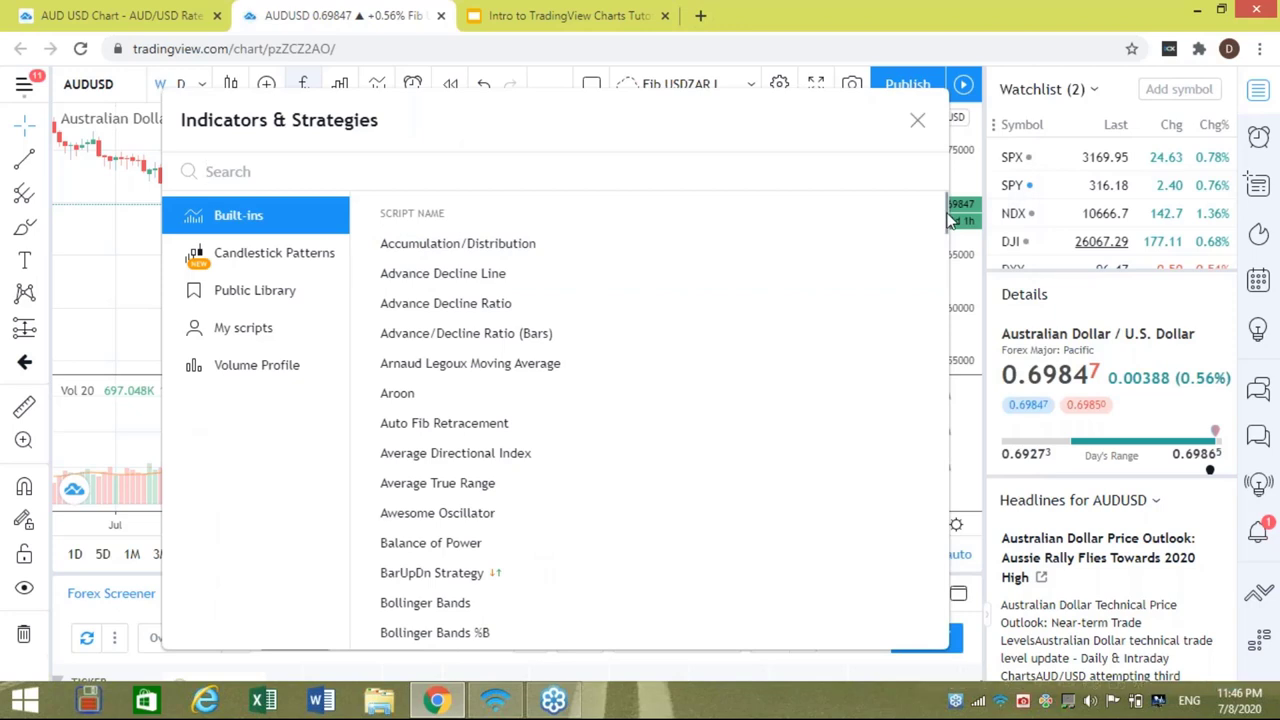
pyautogui.moveTo(950, 222); pyautogui.dragTo(877, 309)
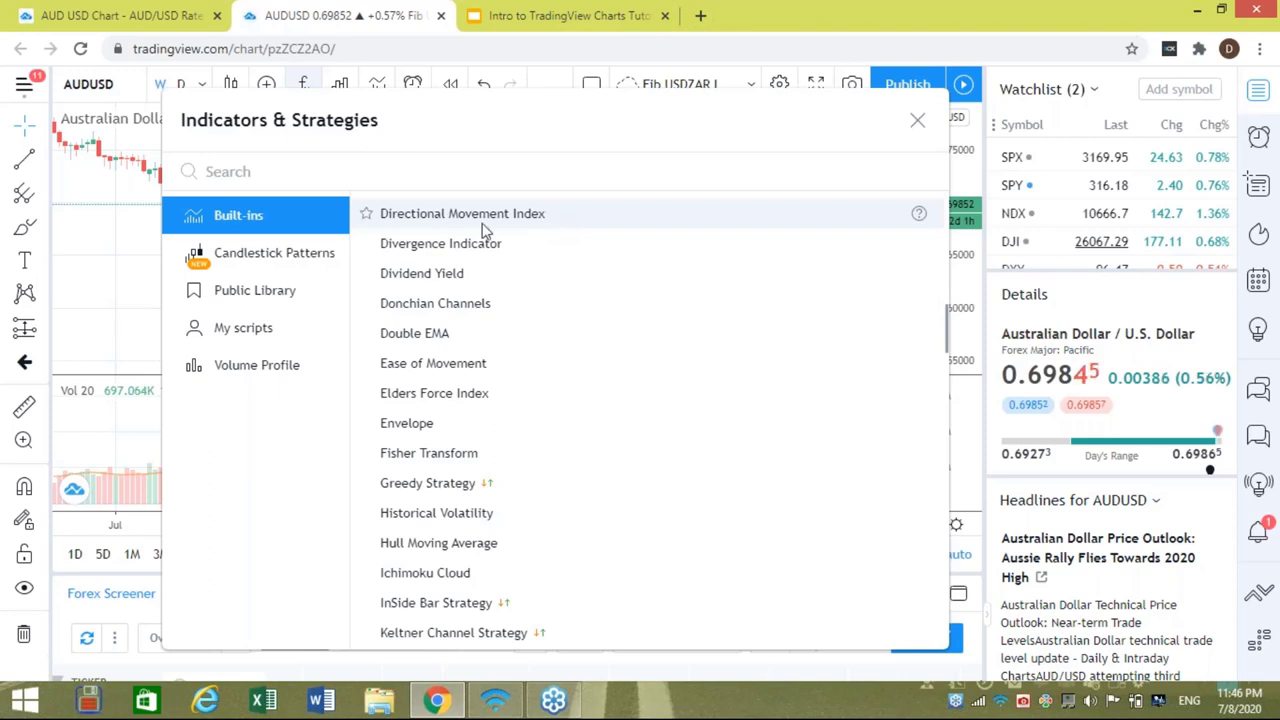
pyautogui.click(281, 306)
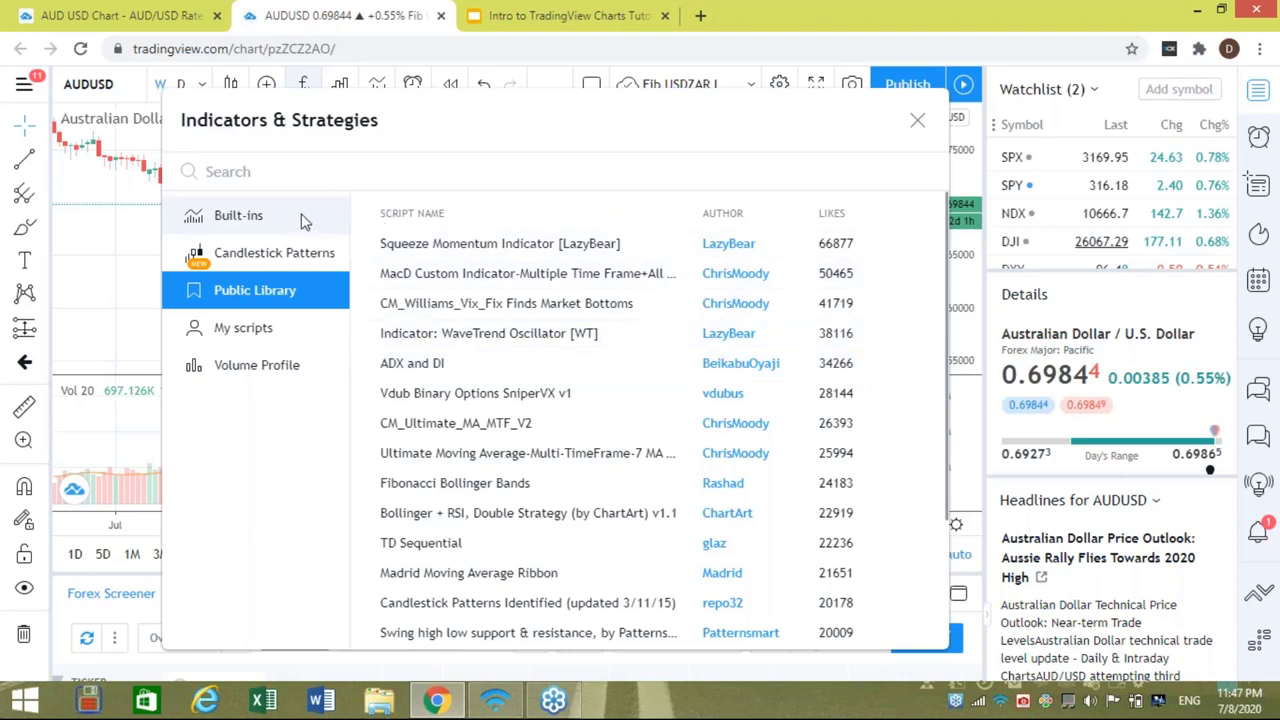
pyautogui.click(248, 252)
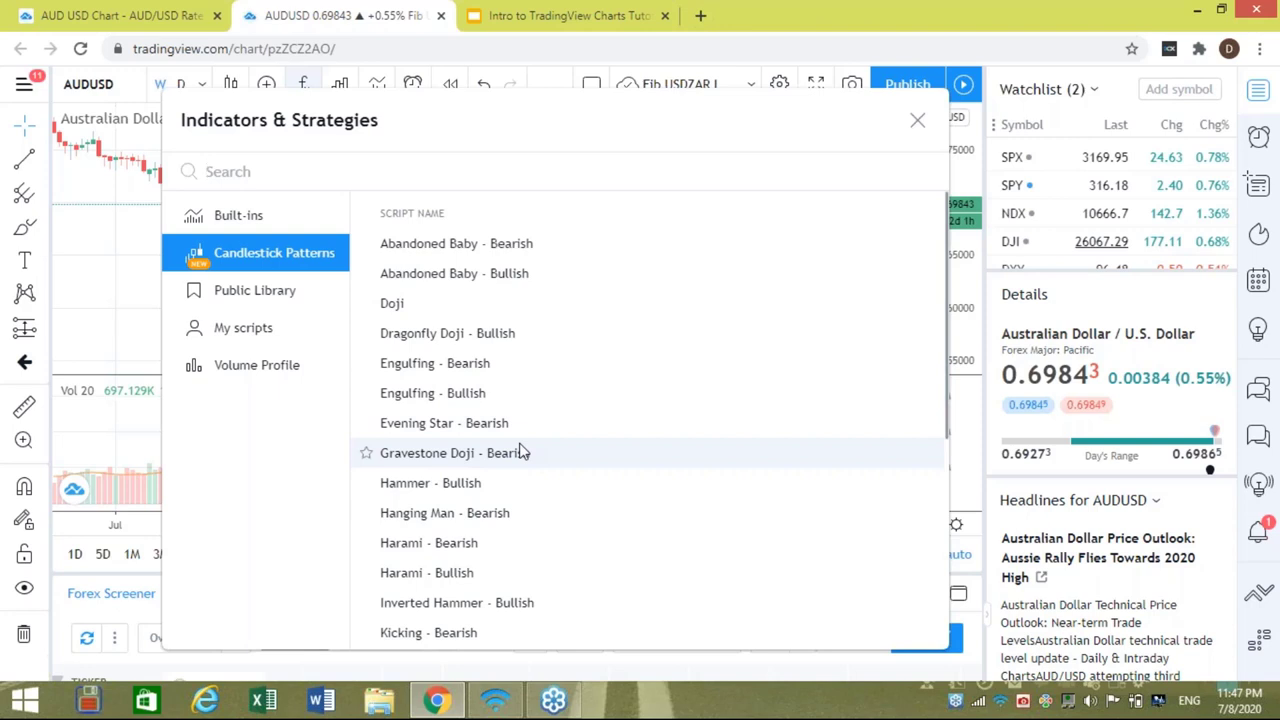
pyautogui.click(227, 221)
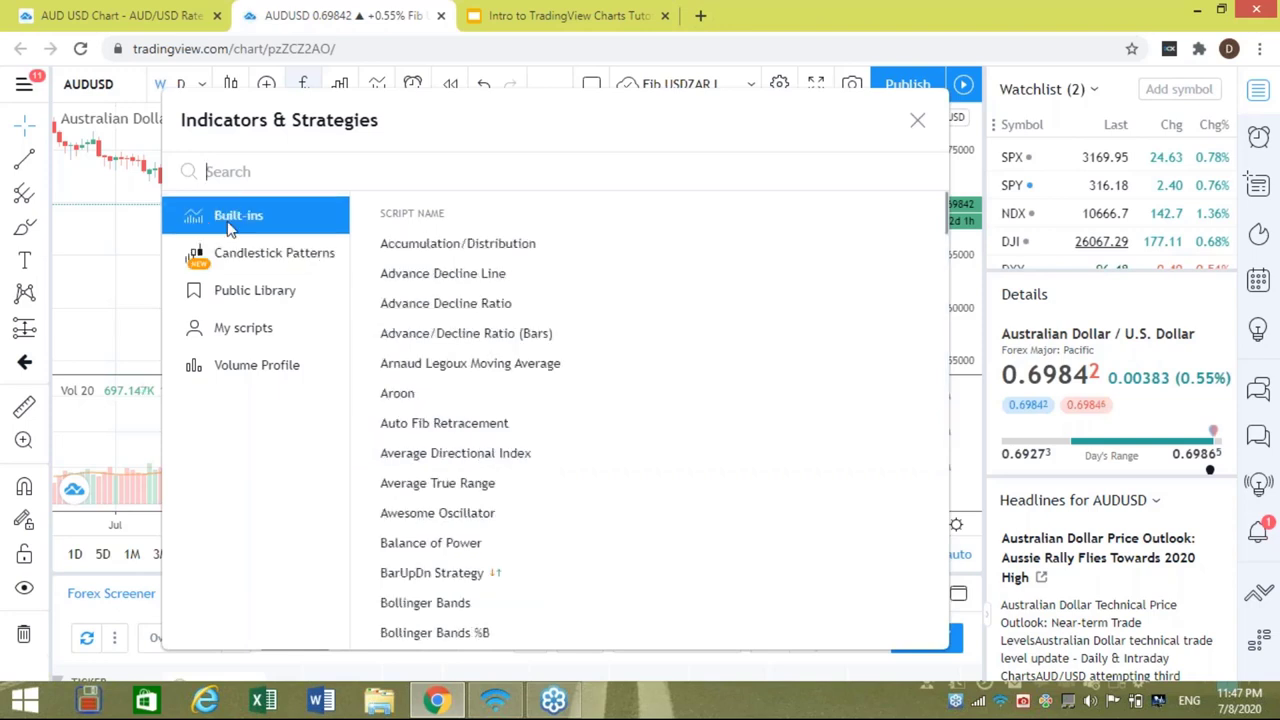
pyautogui.click(219, 298)
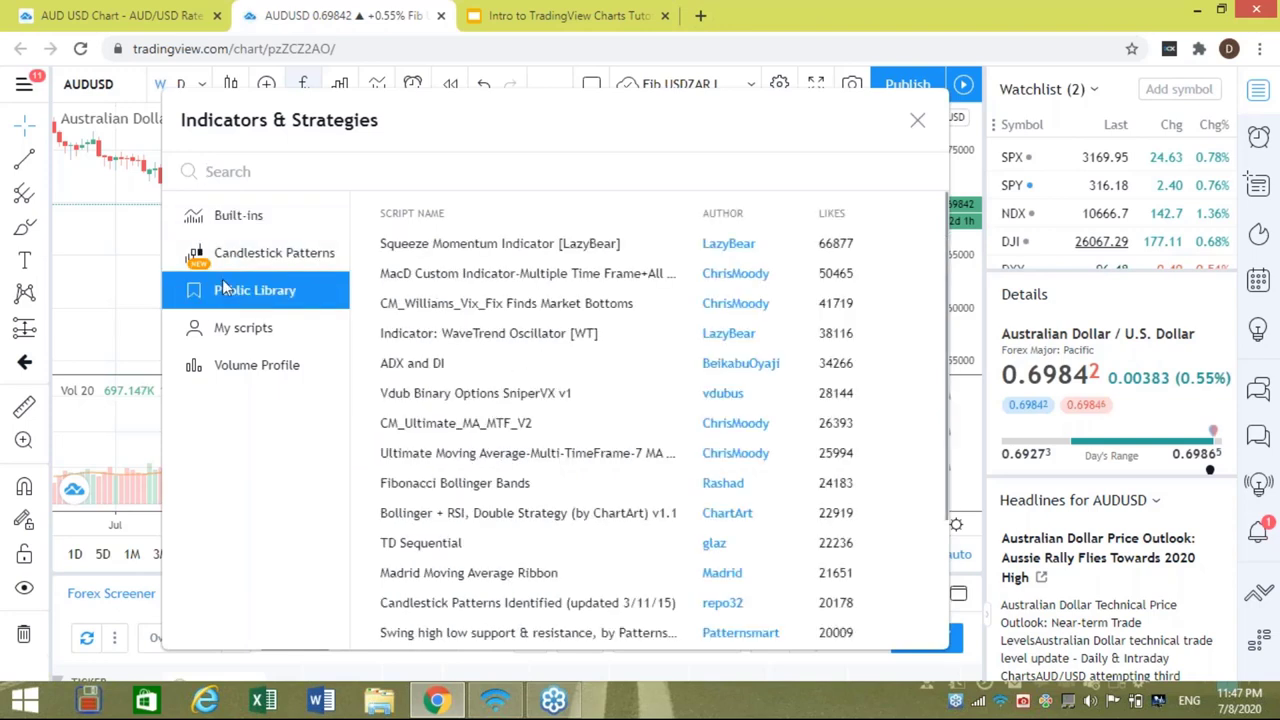
pyautogui.click(240, 216)
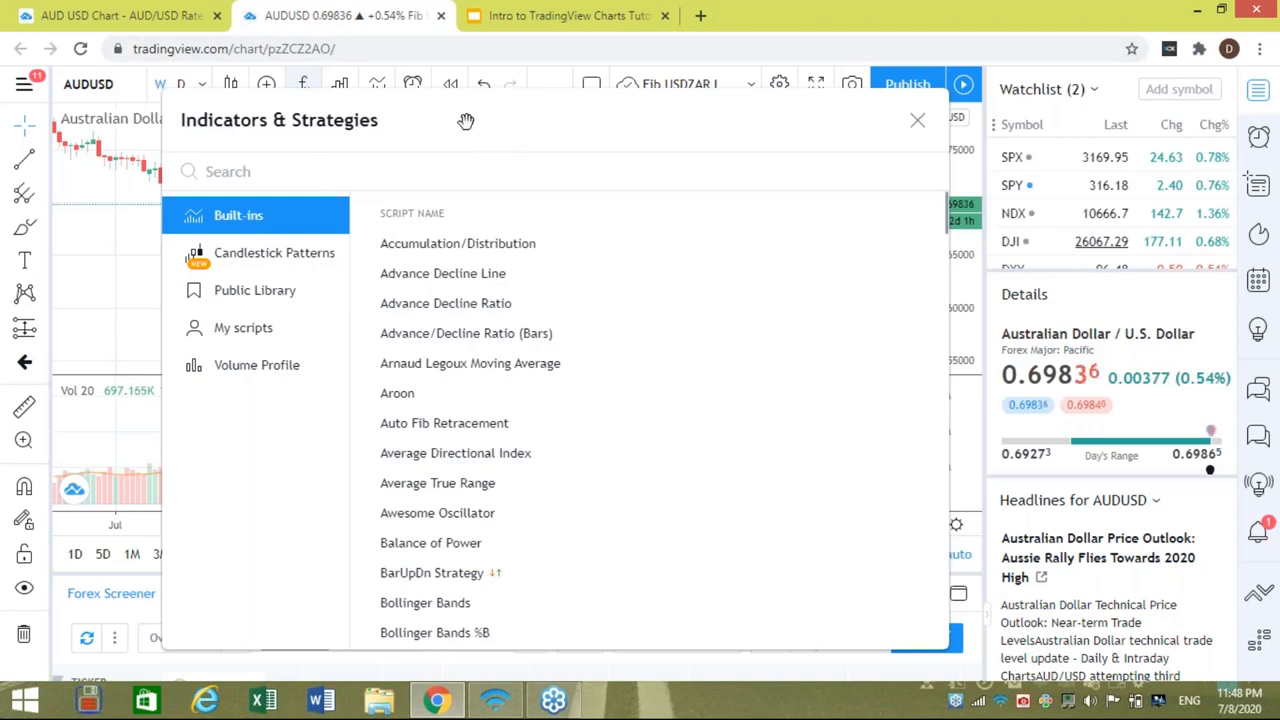
# Uncover the price chart by moving the indicators window lower, search for "moving" and add Moving Average Exponential to AUDUSD
pyautogui.moveTo(460, 109); pyautogui.dragTo(430, 361)
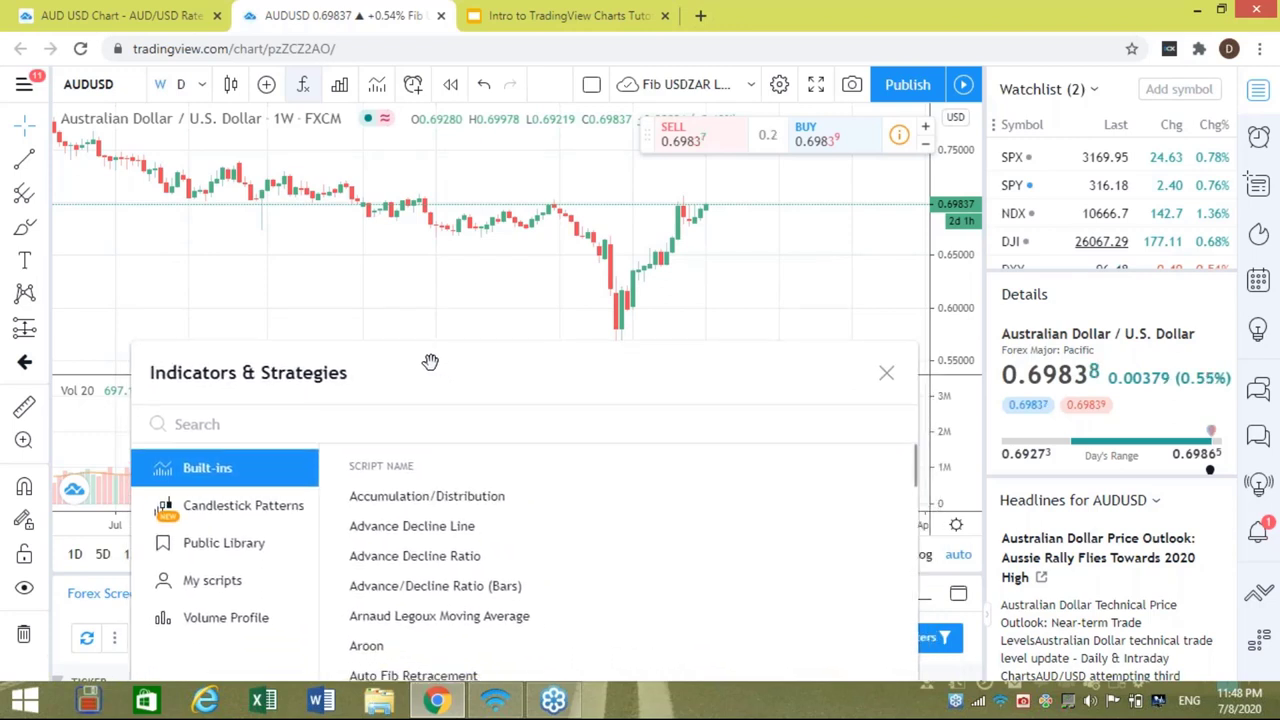
pyautogui.click(299, 426)
pyautogui.write('mov')
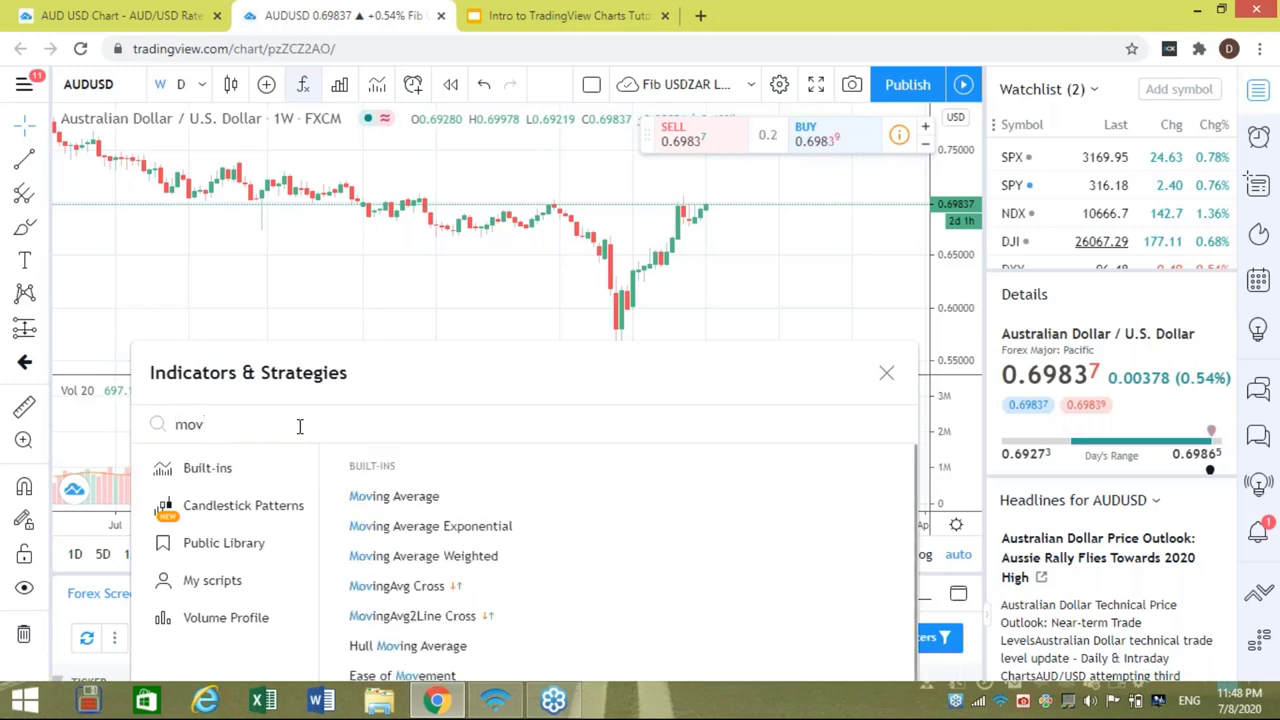
pyautogui.write('ing')
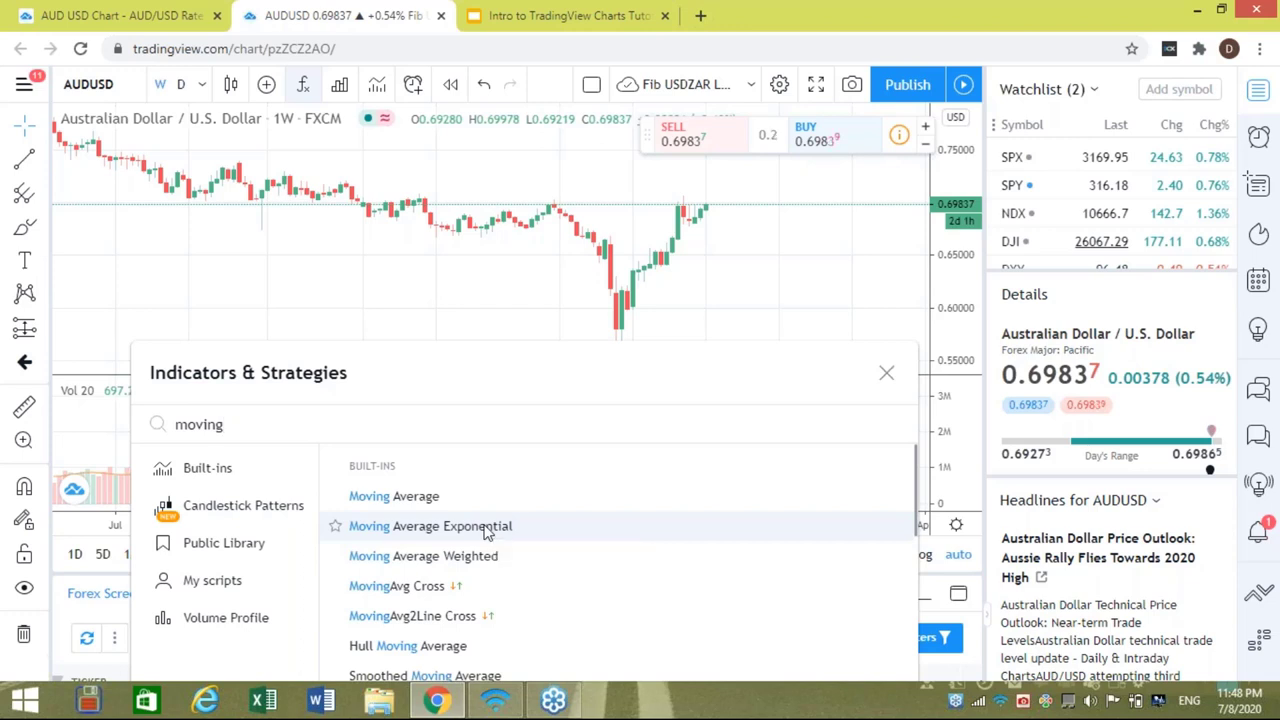
pyautogui.click(487, 531)
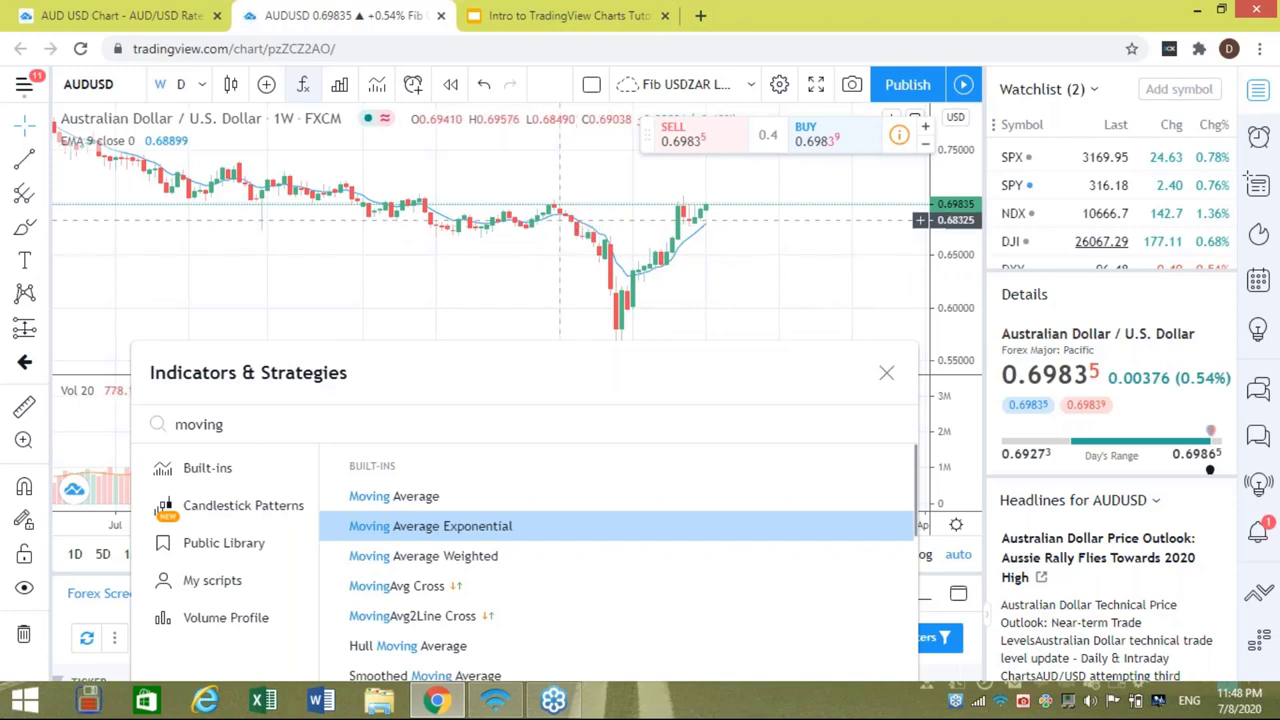
pyautogui.moveTo(95, 150)
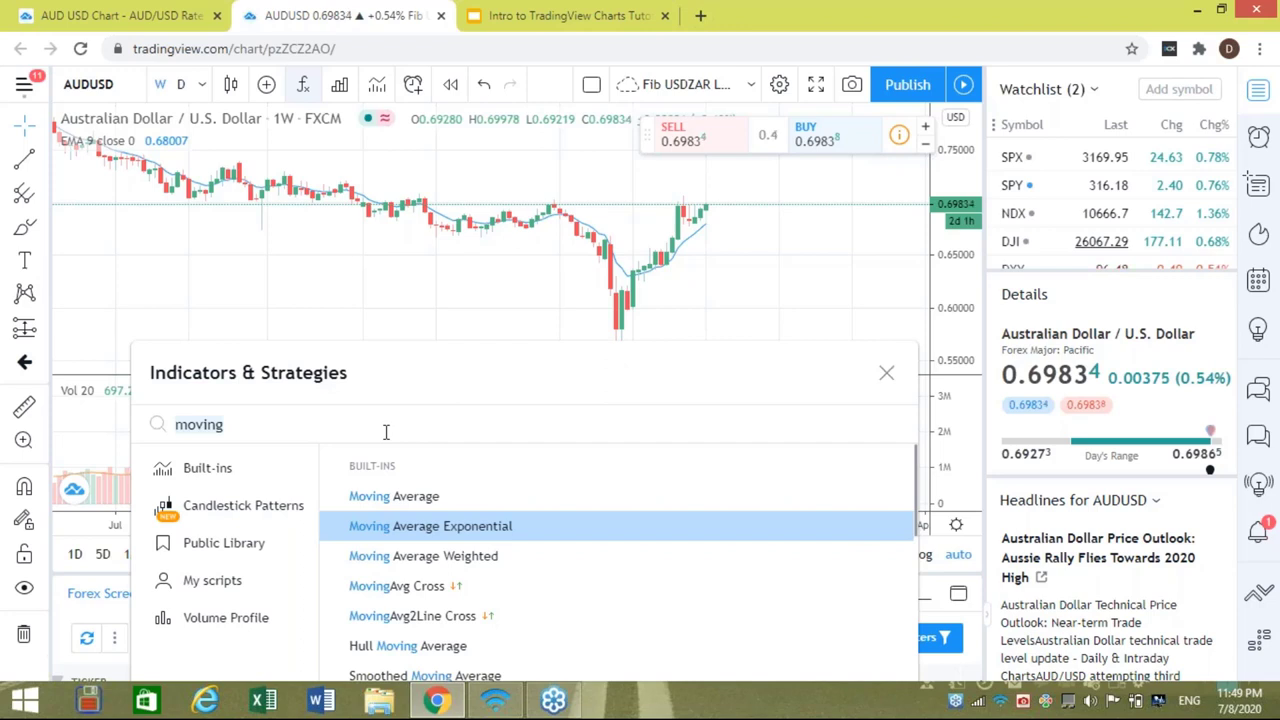
# Search the indicators for "fib", add the built-in Auto Fib Retracement to the chart and close the indicators window
pyautogui.hotkey('ctrl', 'a')
pyautogui.write('f')
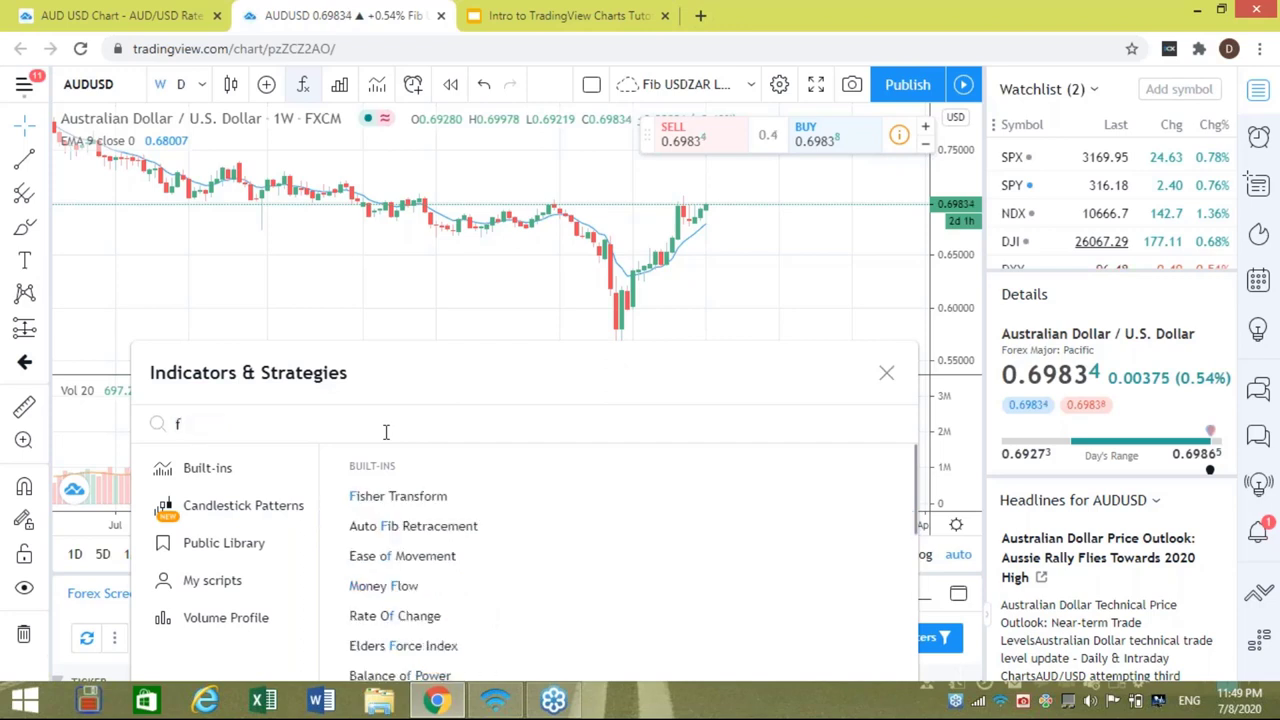
pyautogui.write('i')
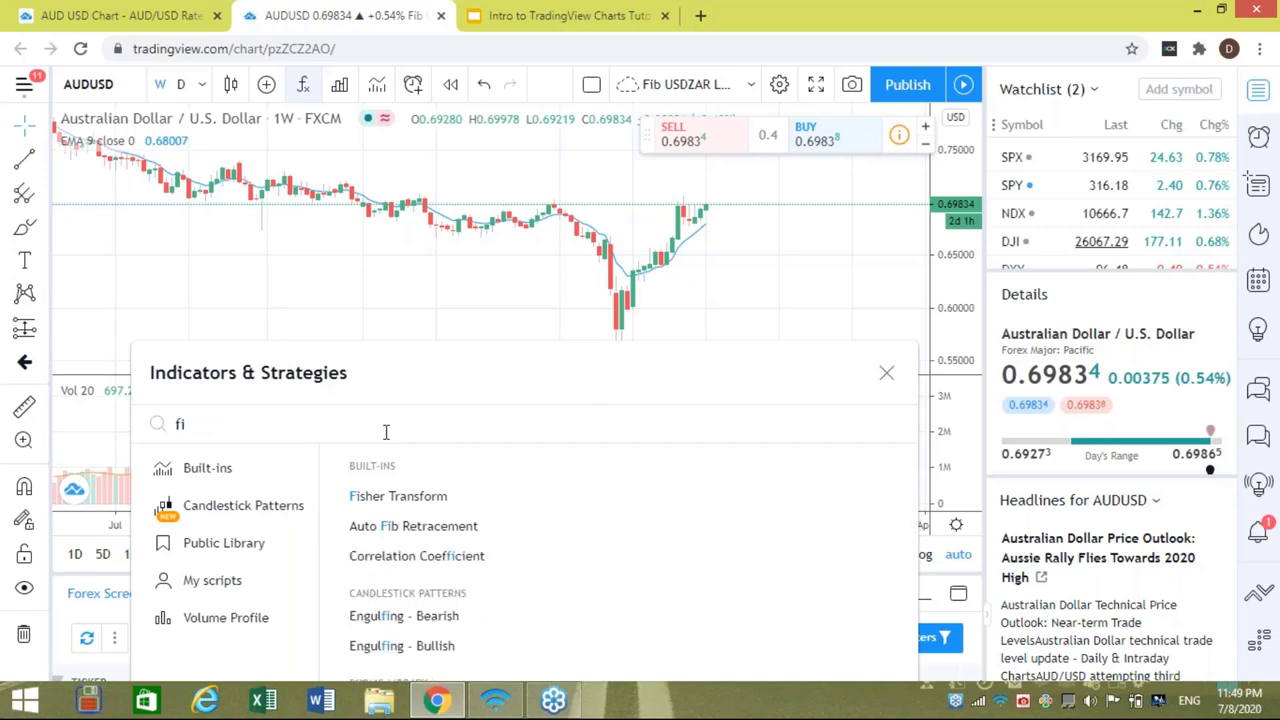
pyautogui.write('b')
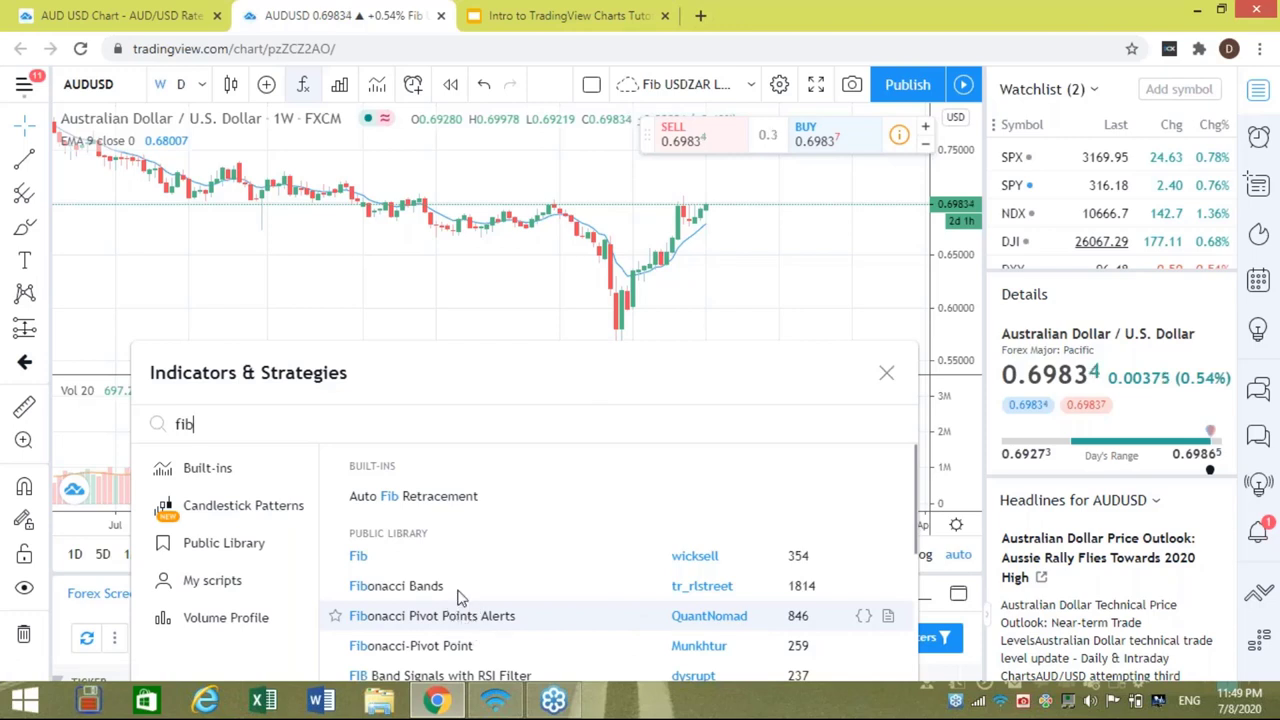
pyautogui.click(437, 507)
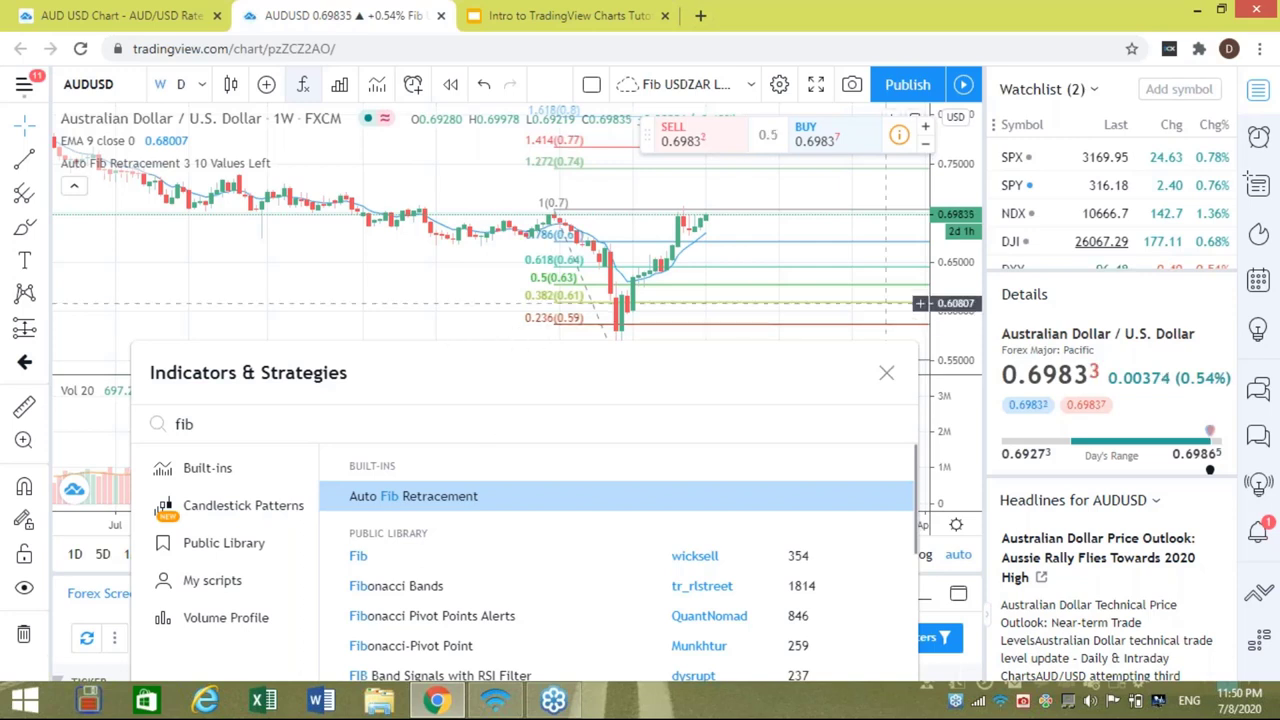
pyautogui.click(887, 374)
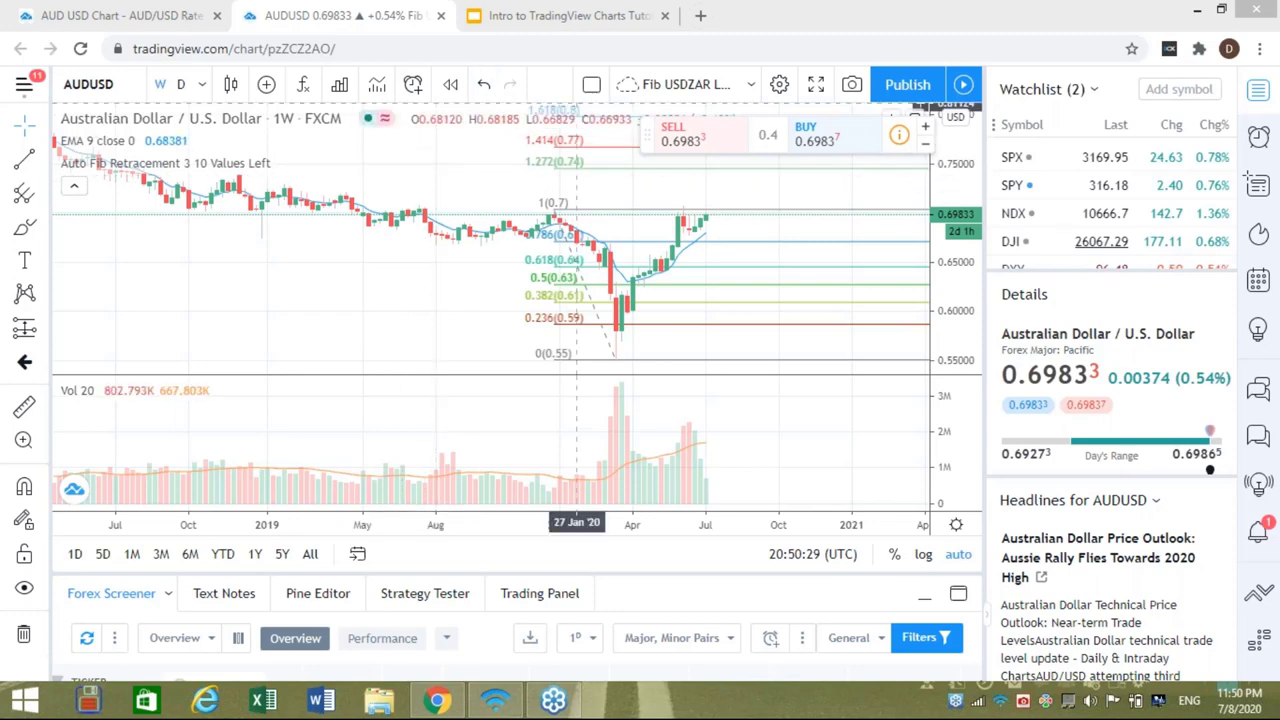
# Review the chart's Symbol settings and the built-in indicators list, closing each one after viewing
pyautogui.click(779, 86)
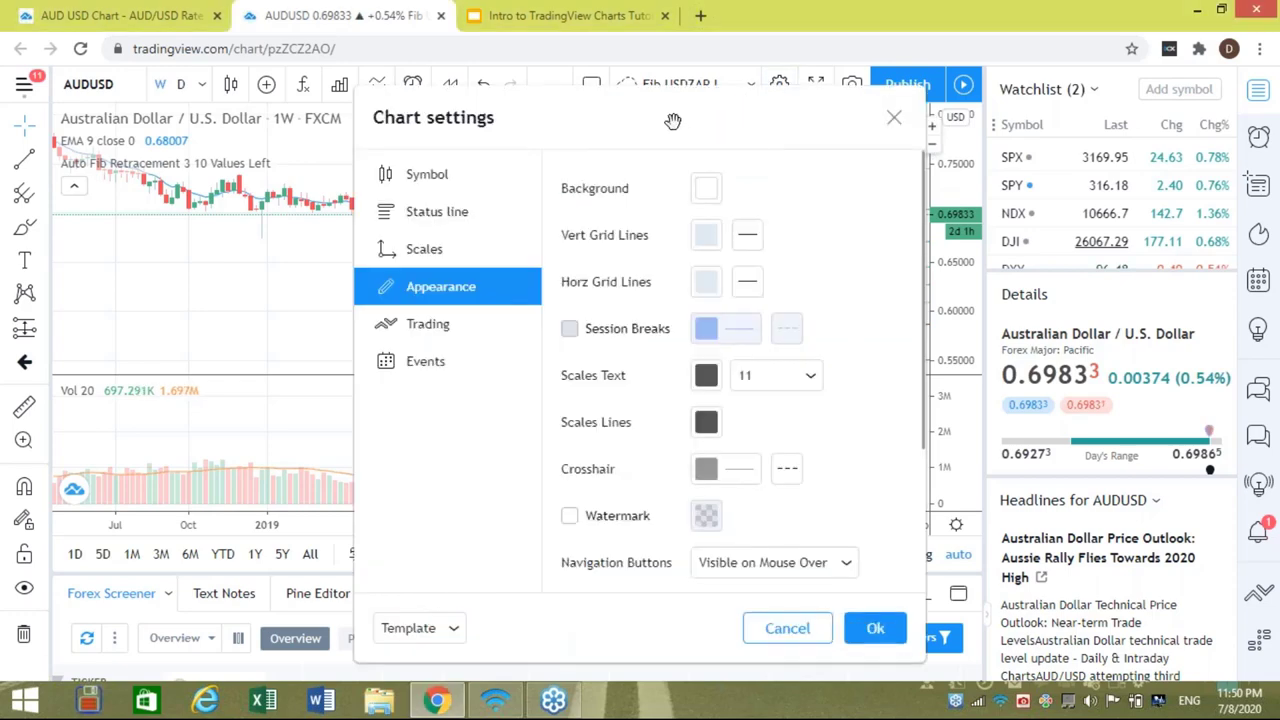
pyautogui.click(428, 180)
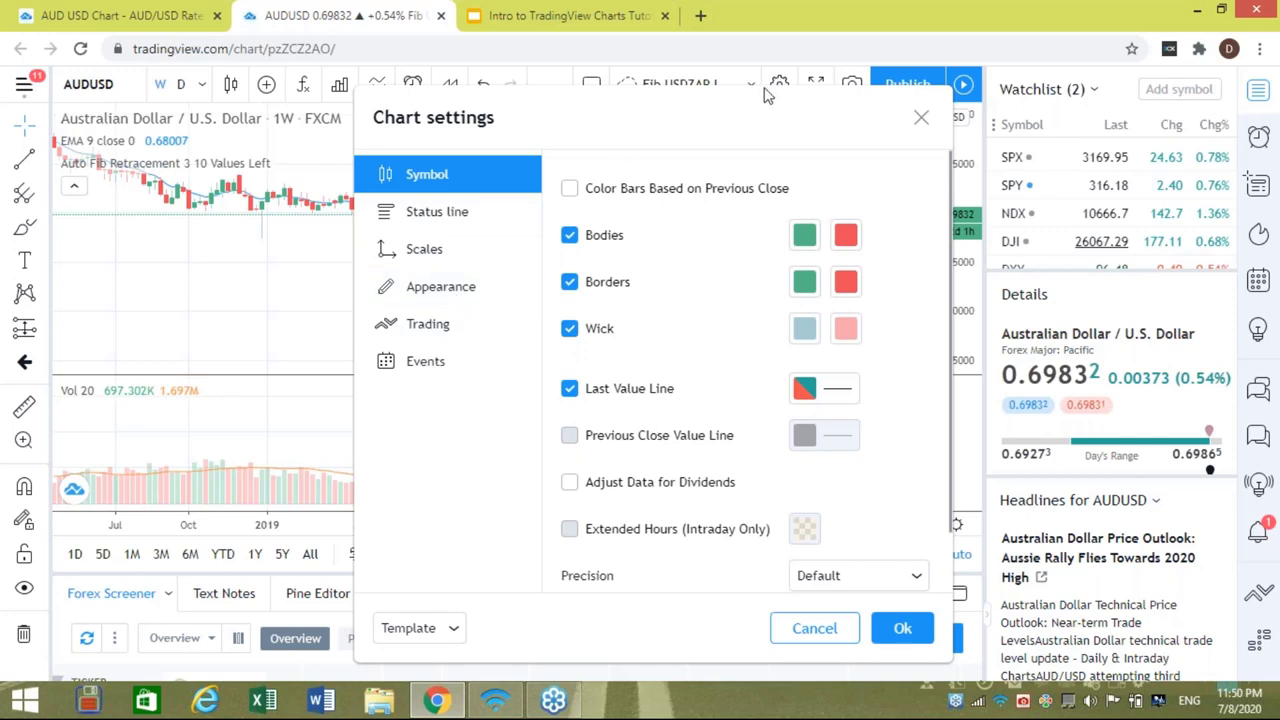
pyautogui.click(921, 119)
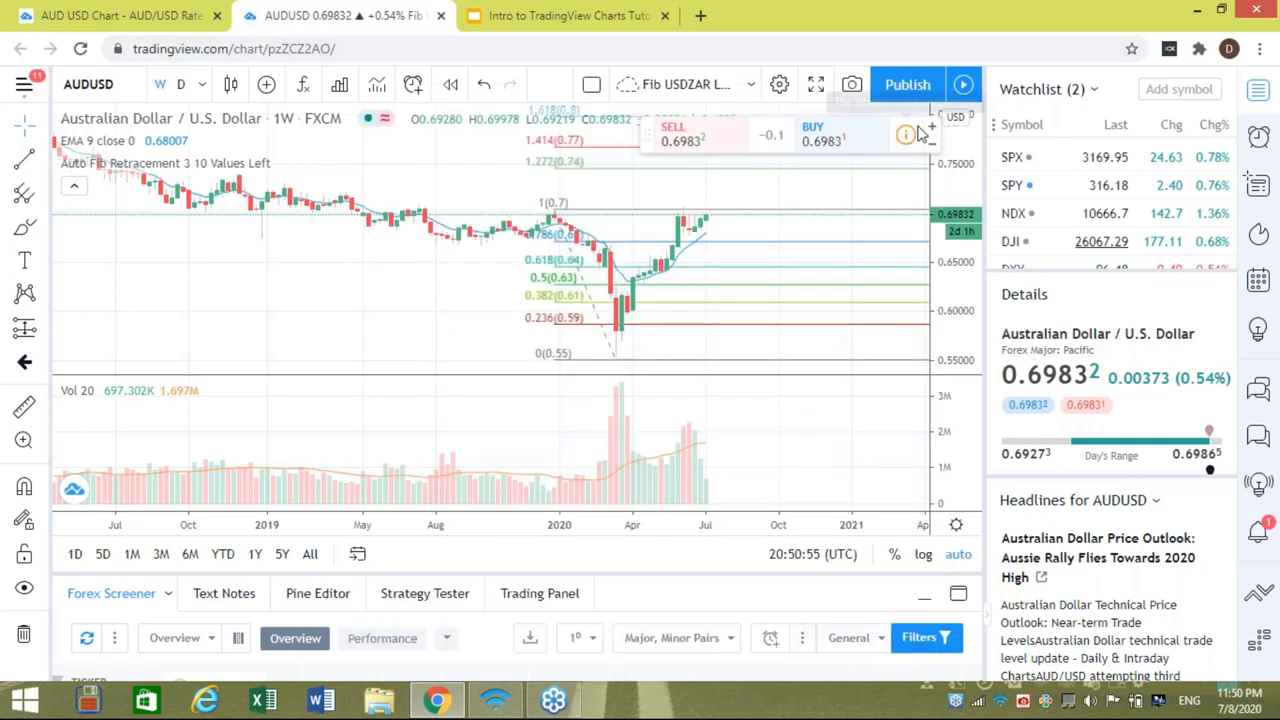
pyautogui.click(303, 88)
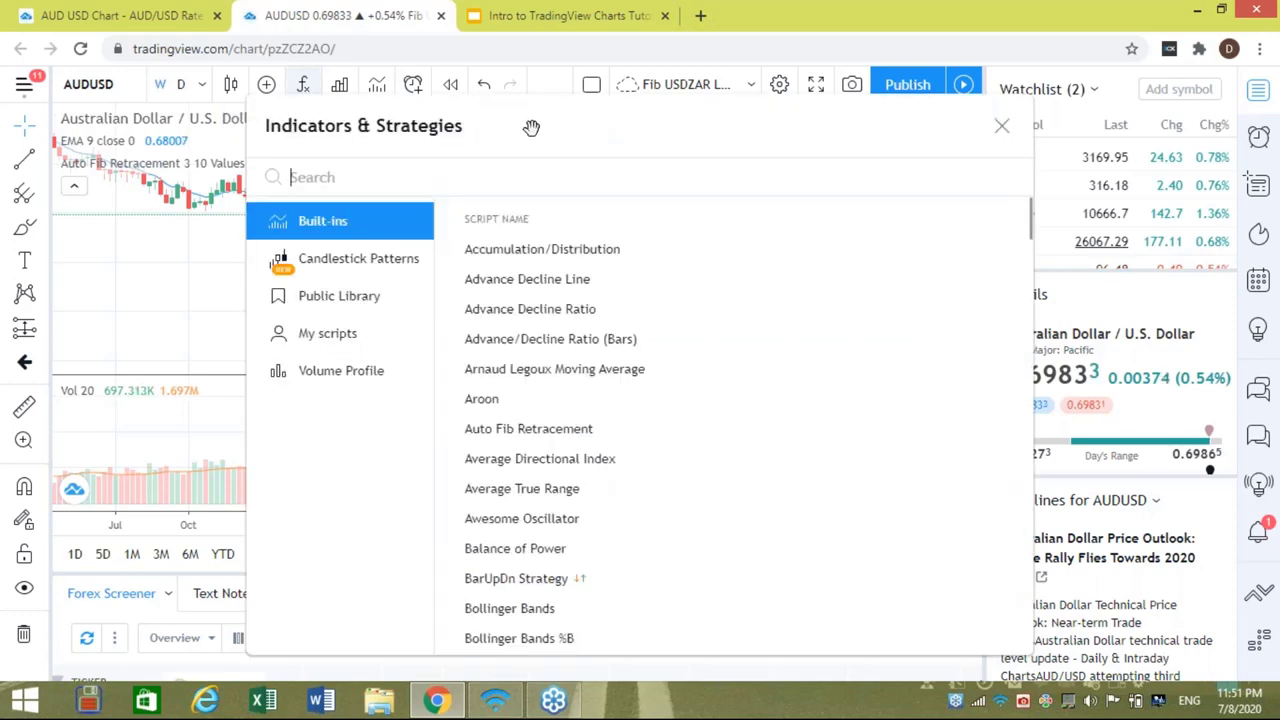
pyautogui.moveTo(531, 127); pyautogui.dragTo(339, 380)
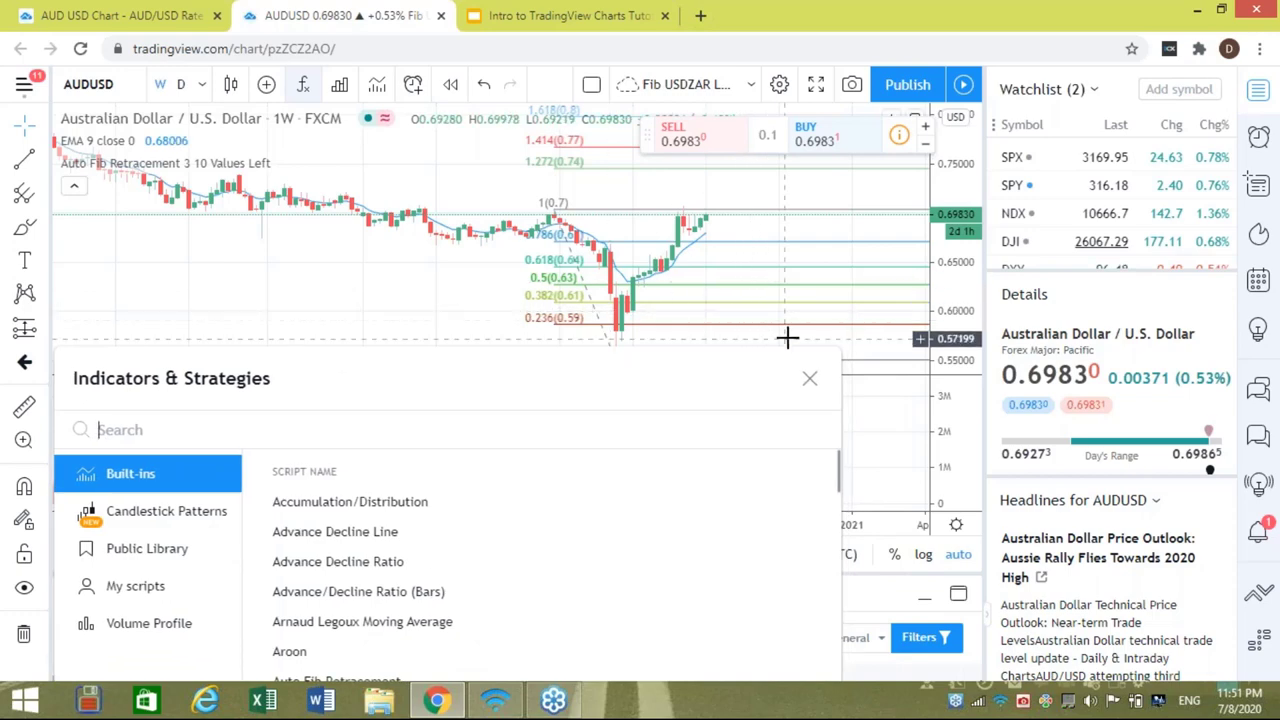
pyautogui.press('Escape')
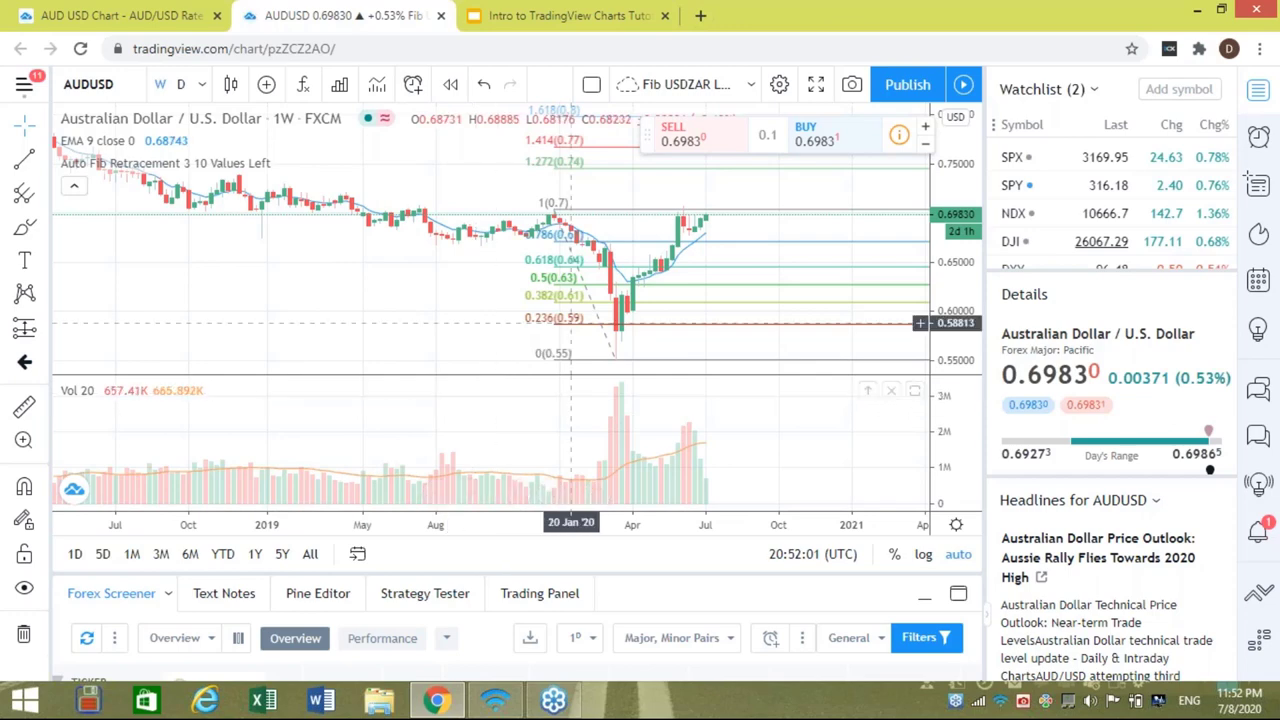
# Switch to the Intro to TradingView Charts Tutorial presentation in Google Slides, present it from the beginning and advance to slide 2
pyautogui.click(566, 10)
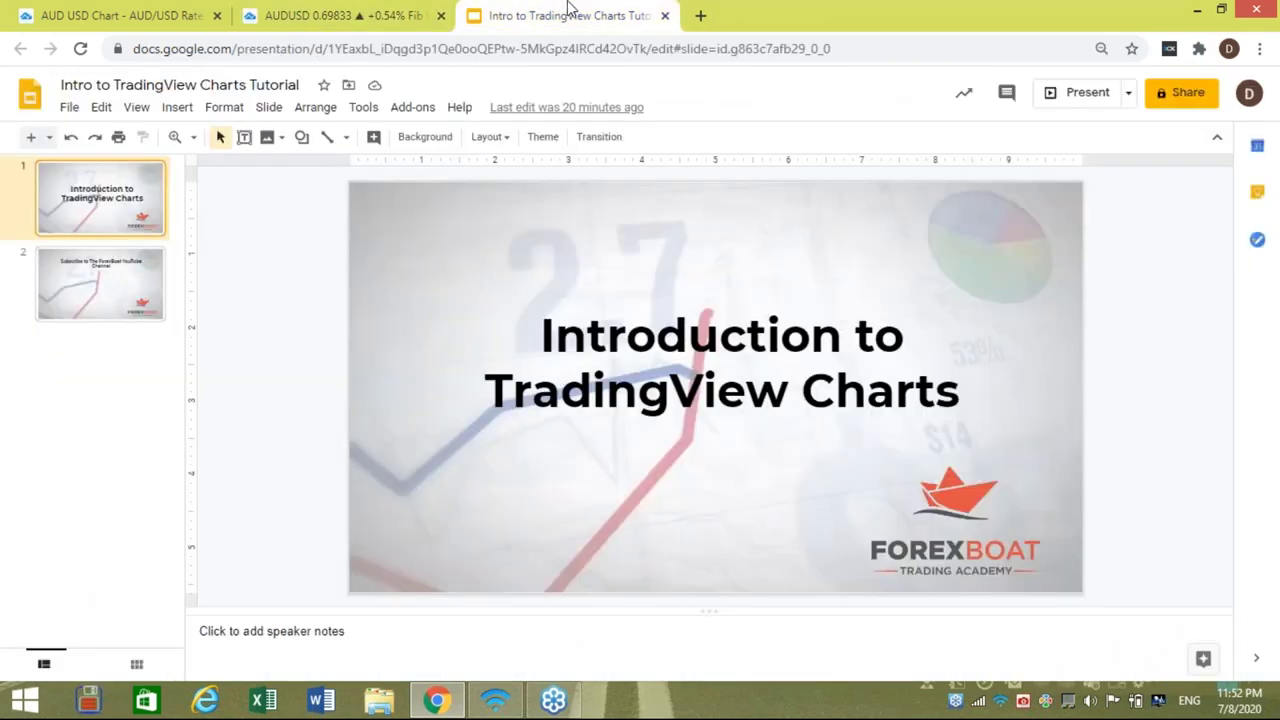
pyautogui.click(1129, 93)
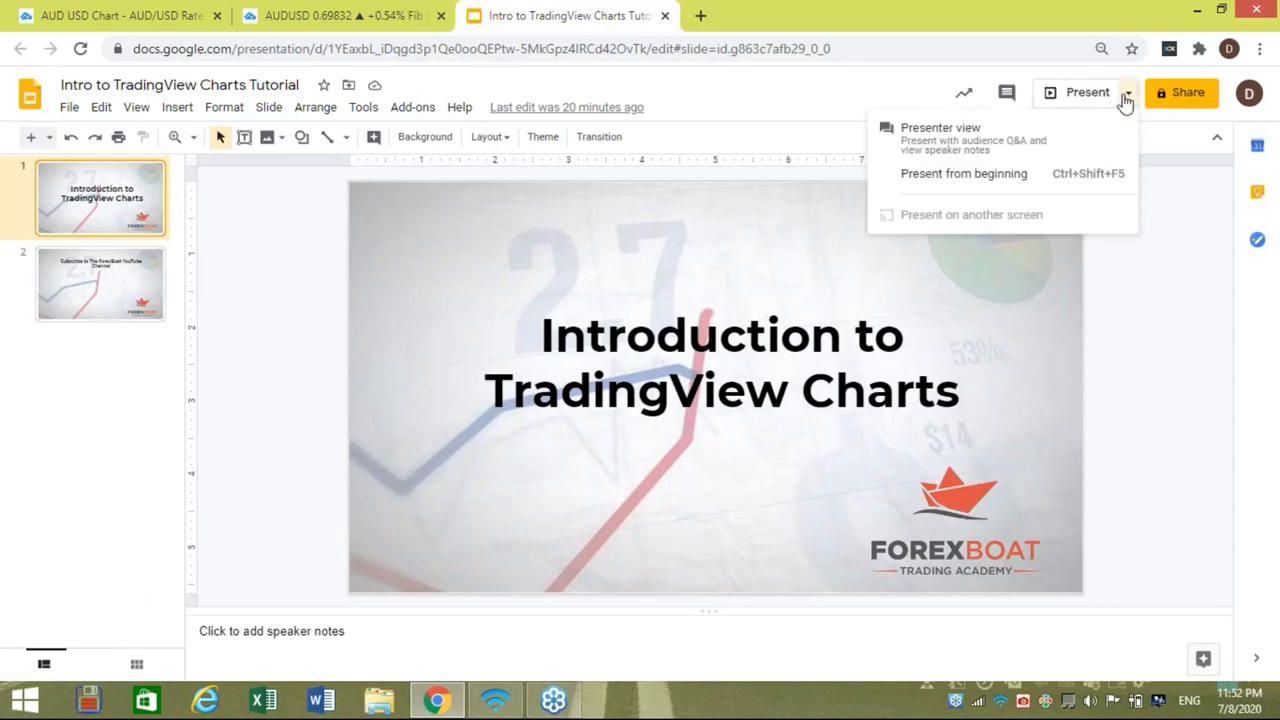
pyautogui.click(958, 178)
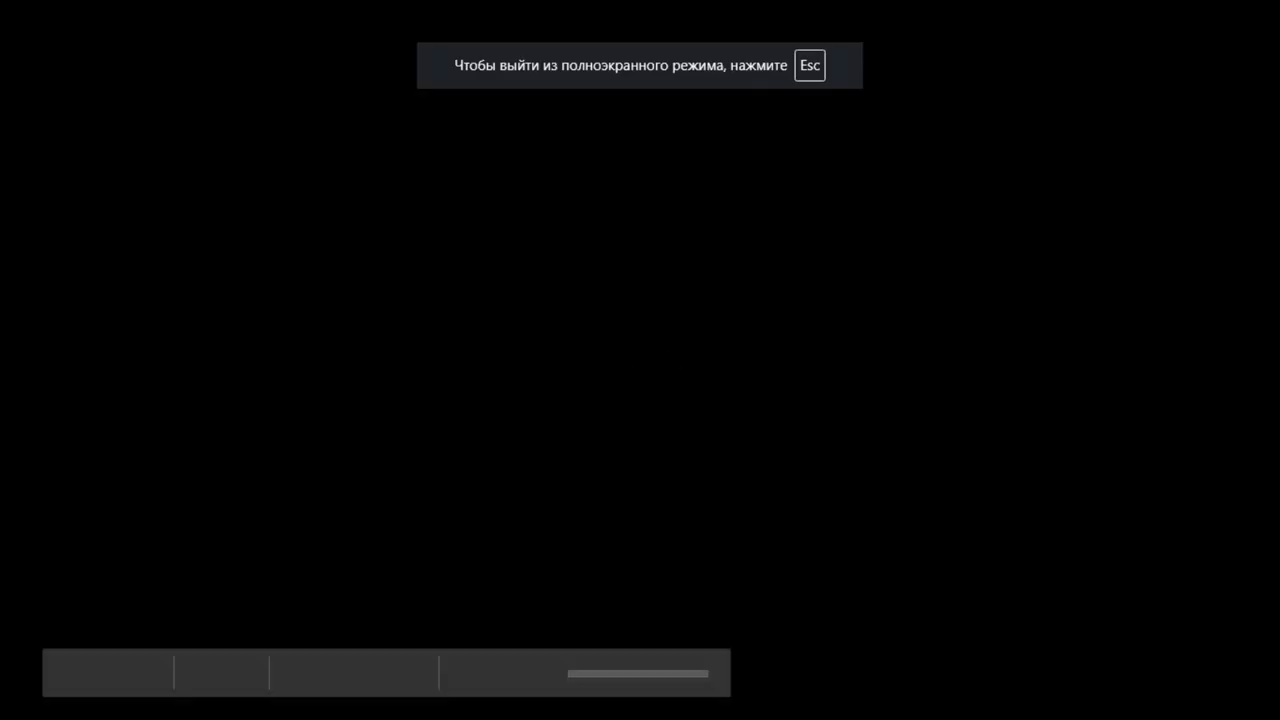
pyautogui.press('Right')
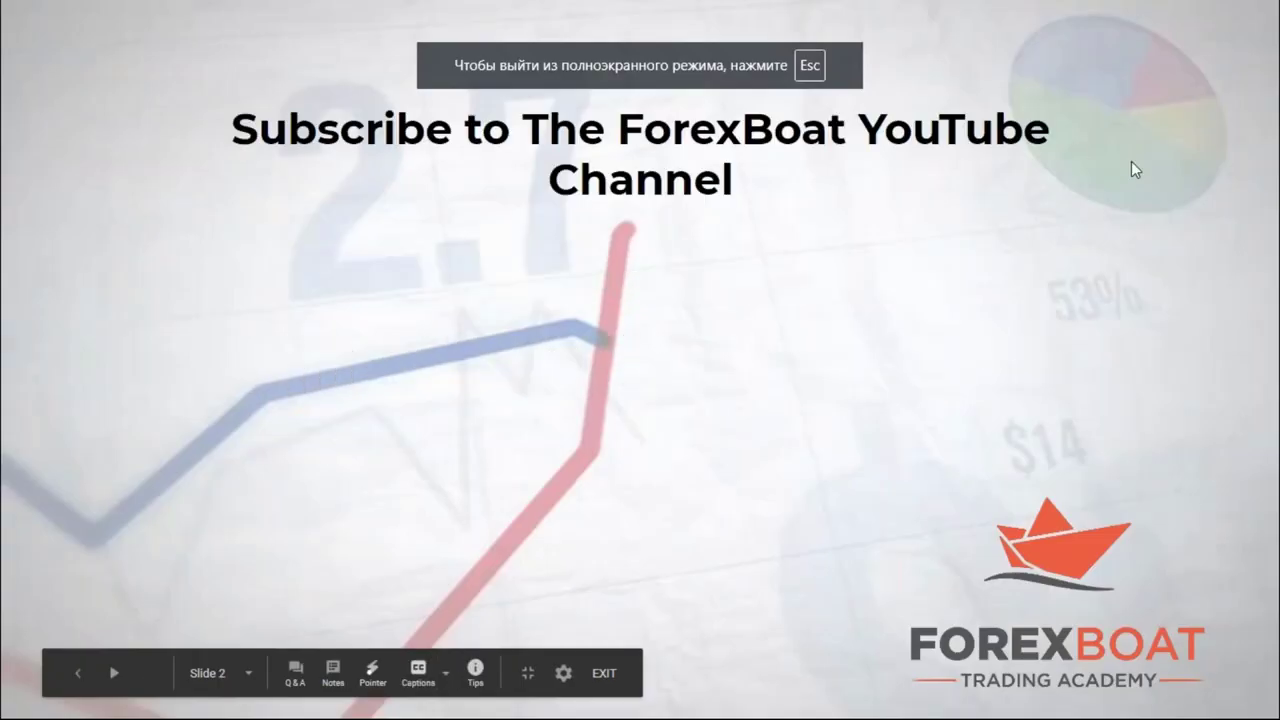